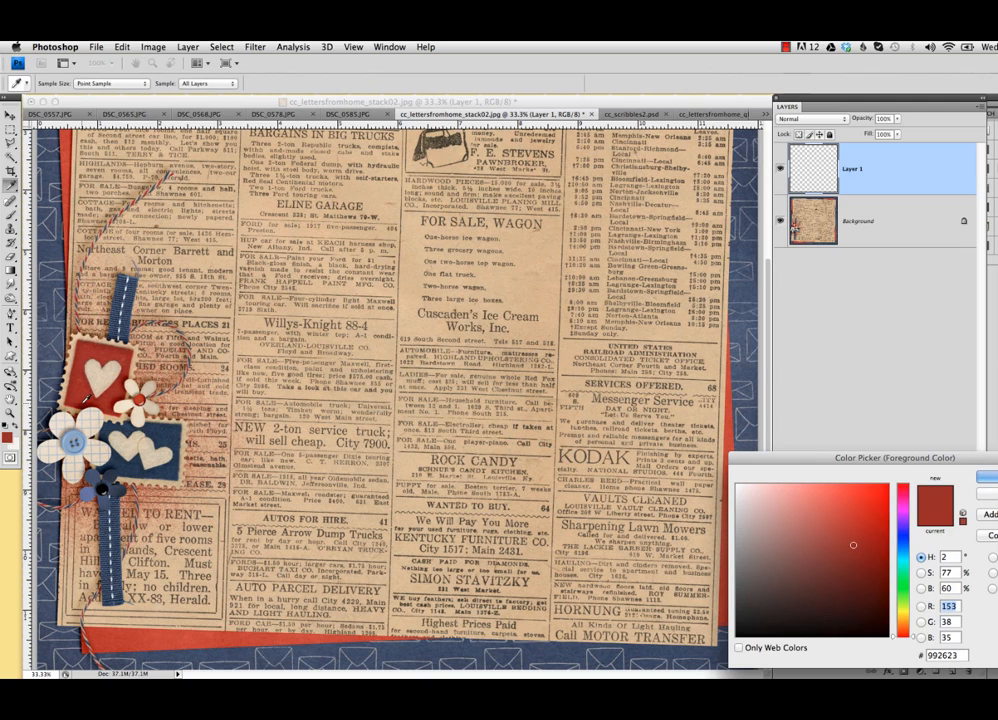
Step: Set the foreground colour to the red #a0201d sampled from the red heart stamp on the page
{"action": "left_click", "coordinate": [84, 400]}
{"action": "left_click", "coordinate": [83, 399]}
{"action": "left_click", "coordinate": [84, 398]}
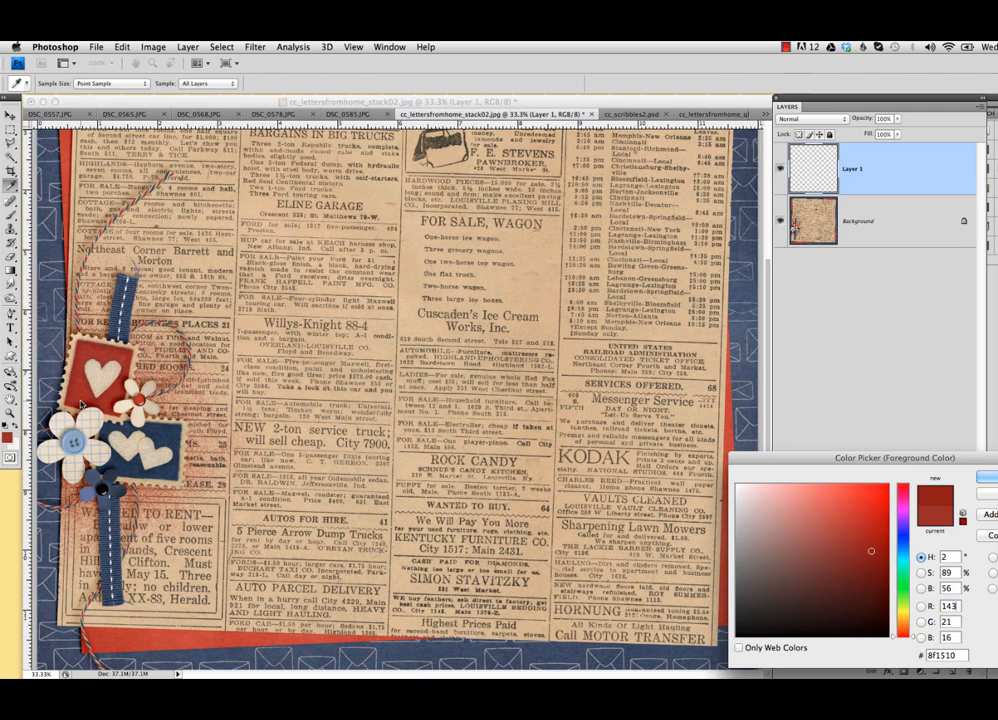
{"action": "left_click", "coordinate": [84, 397]}
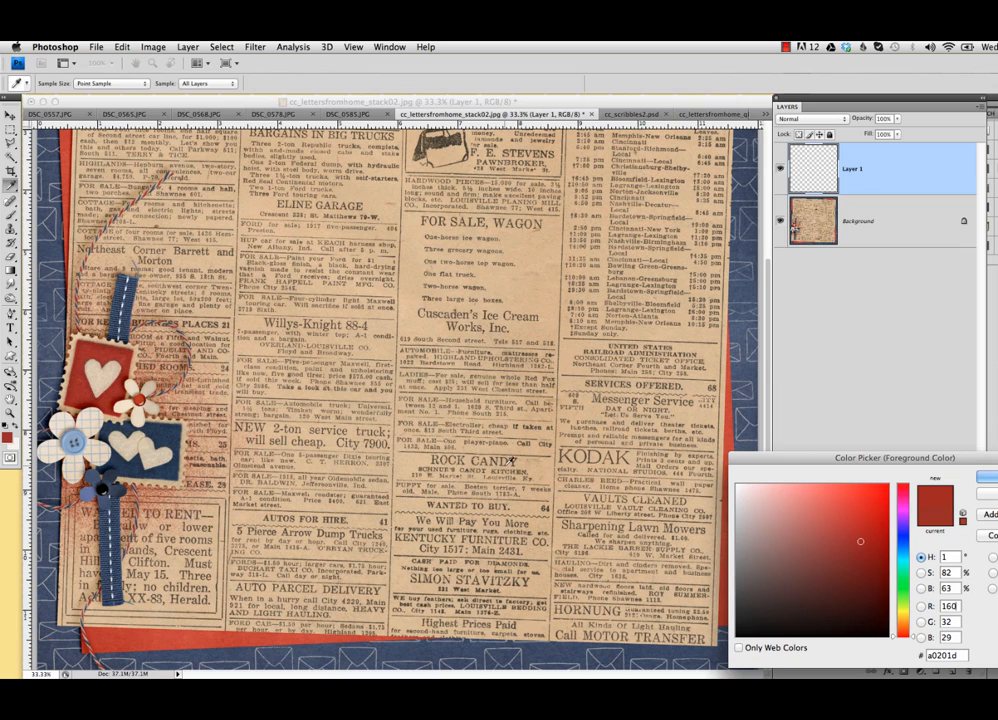
{"action": "key", "text": "Return"}
Step: Stamp a red uppercase S beside the blue heart stamp with the 746 px scribbled letter brush
{"action": "key", "text": "v"}
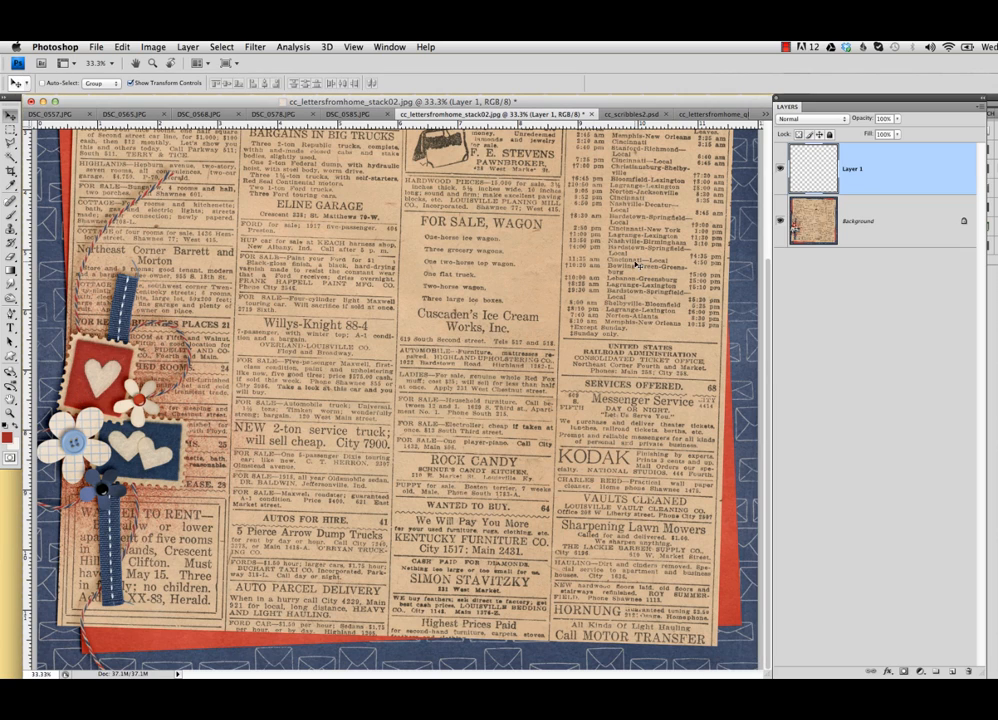
{"action": "left_click", "coordinate": [10, 205]}
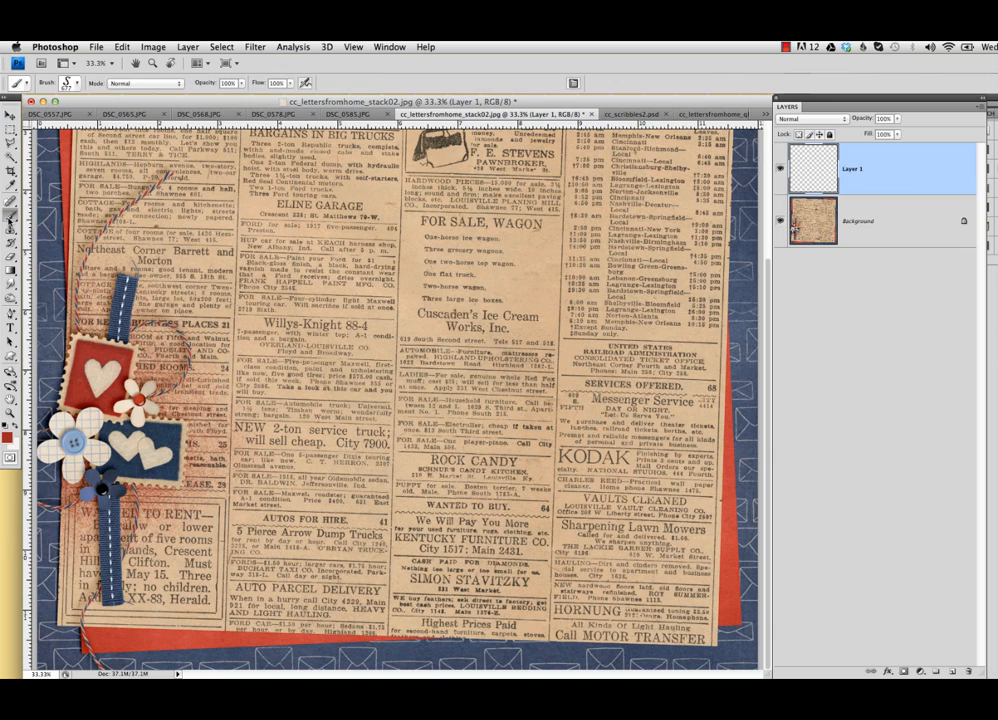
{"action": "left_click", "coordinate": [70, 83]}
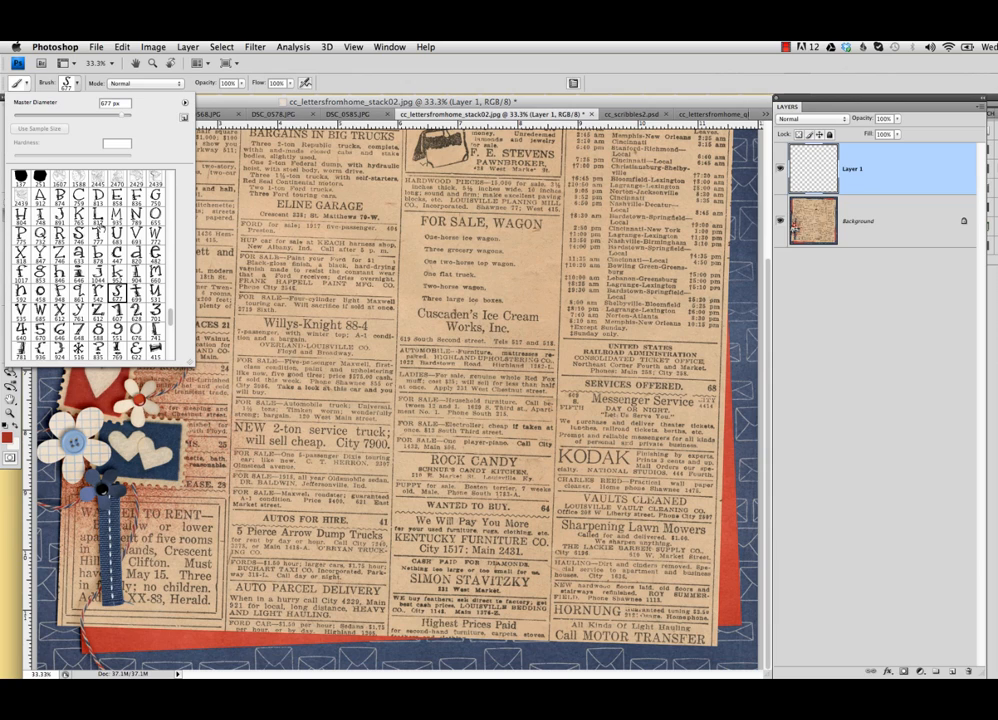
{"action": "scroll", "coordinate": [90, 281], "scroll_direction": "down", "scroll_amount": 5}
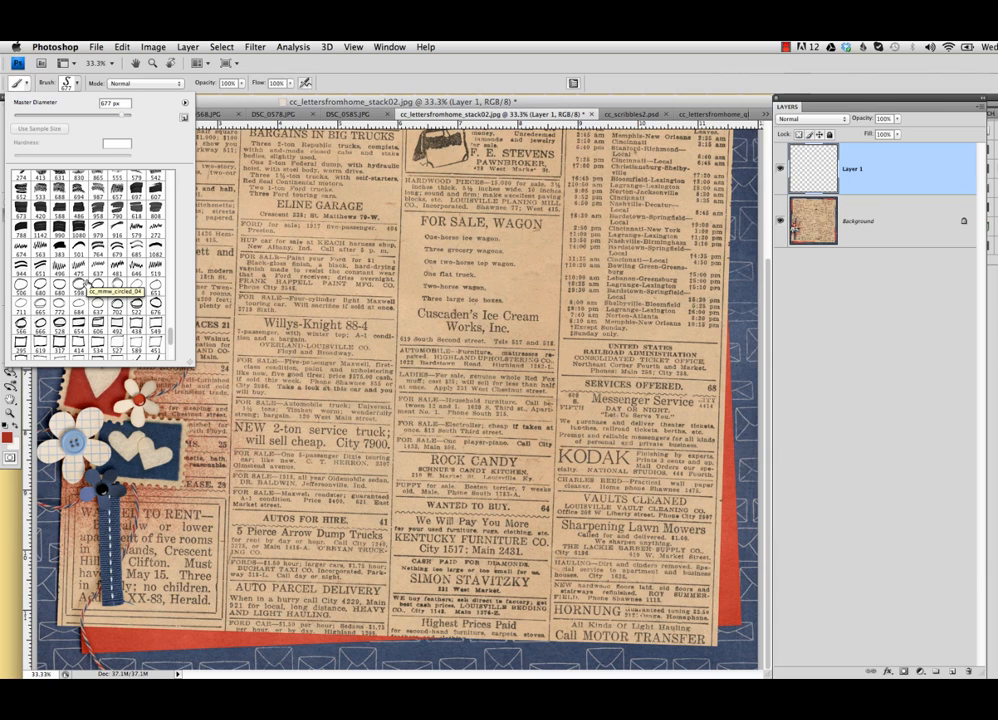
{"action": "scroll", "coordinate": [88, 282], "scroll_direction": "up", "scroll_amount": 2}
{"action": "scroll", "coordinate": [88, 284], "scroll_direction": "up", "scroll_amount": 5}
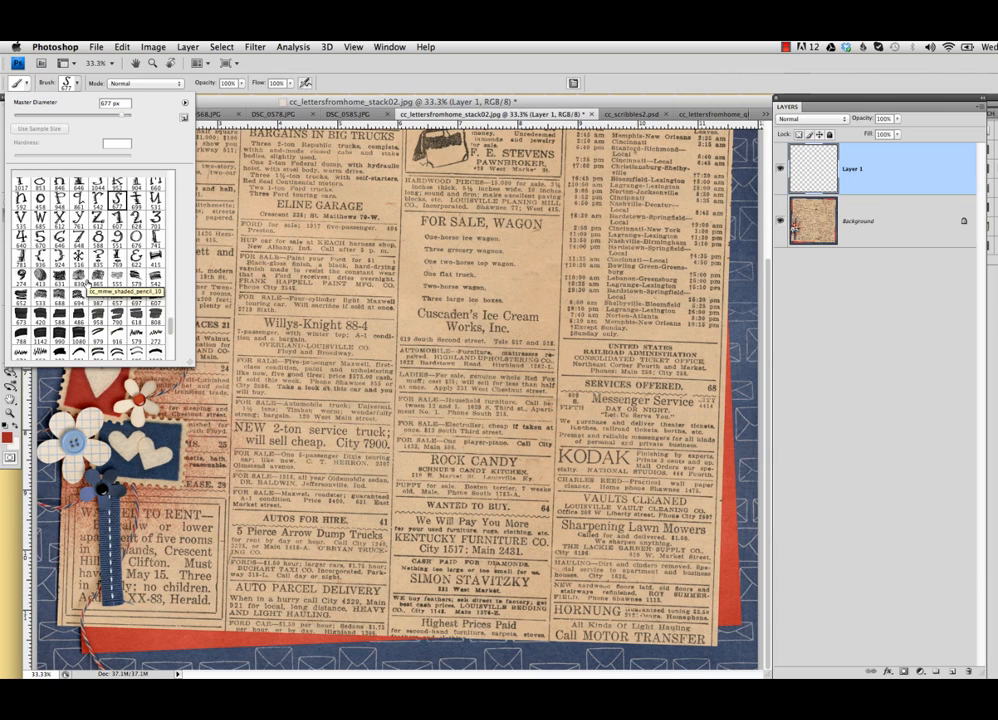
{"action": "scroll", "coordinate": [88, 285], "scroll_direction": "up", "scroll_amount": 3}
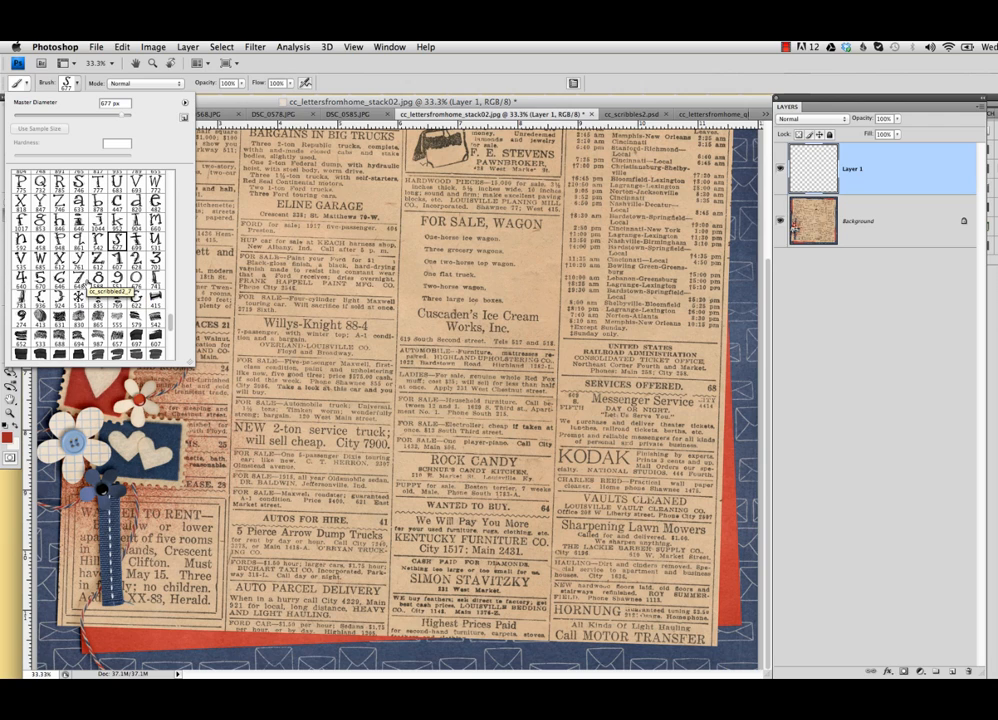
{"action": "scroll", "coordinate": [131, 238], "scroll_direction": "up", "scroll_amount": 4}
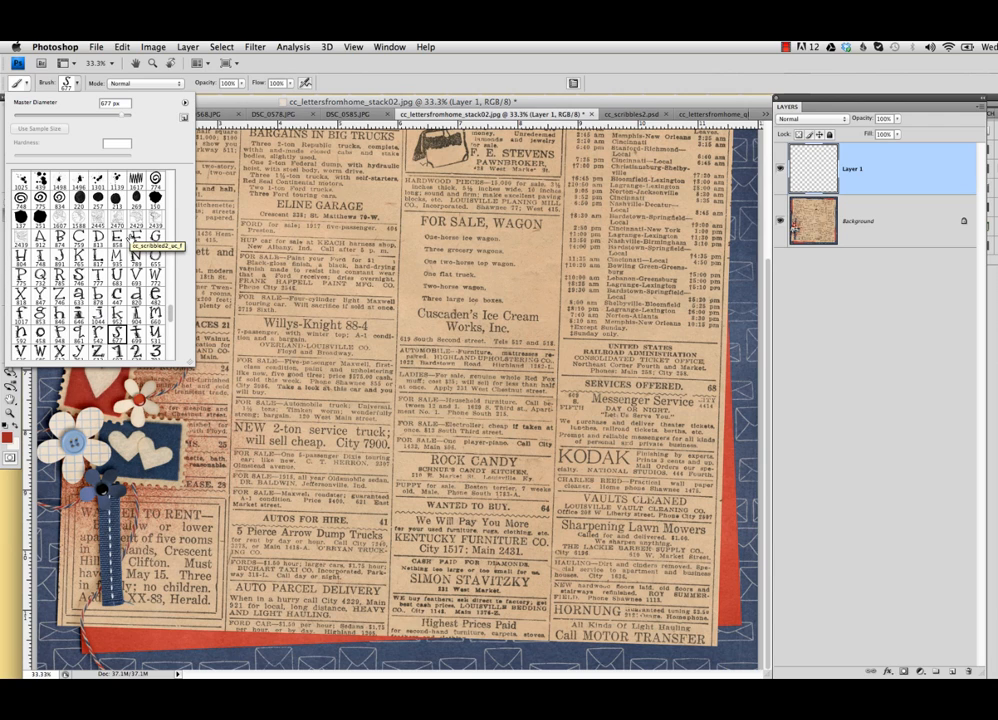
{"action": "left_click", "coordinate": [79, 275]}
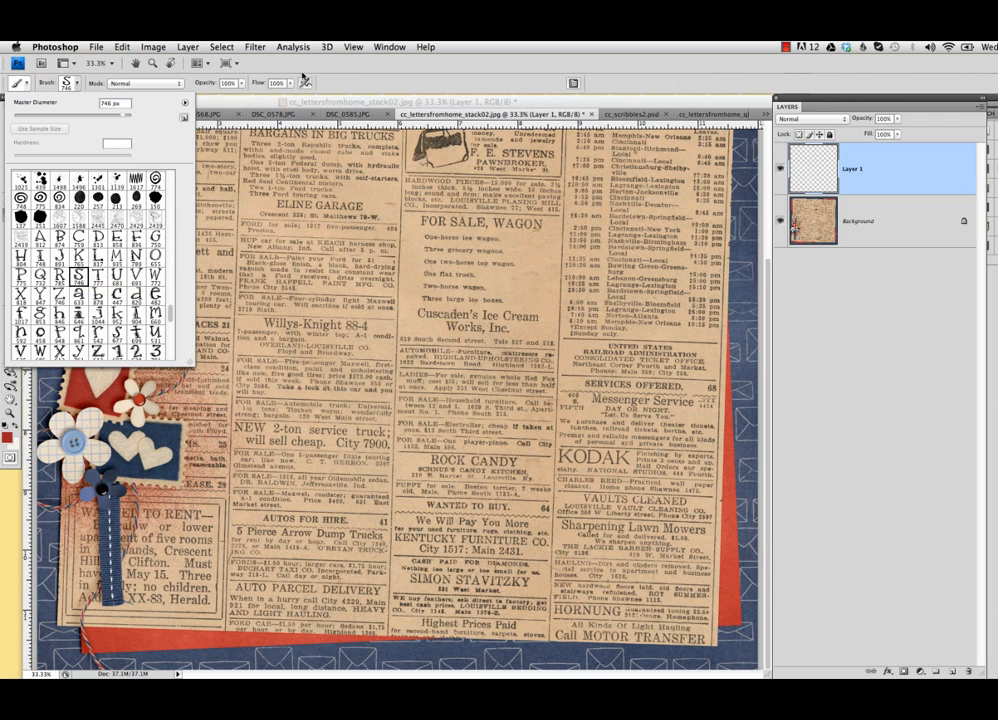
{"action": "left_click", "coordinate": [371, 70]}
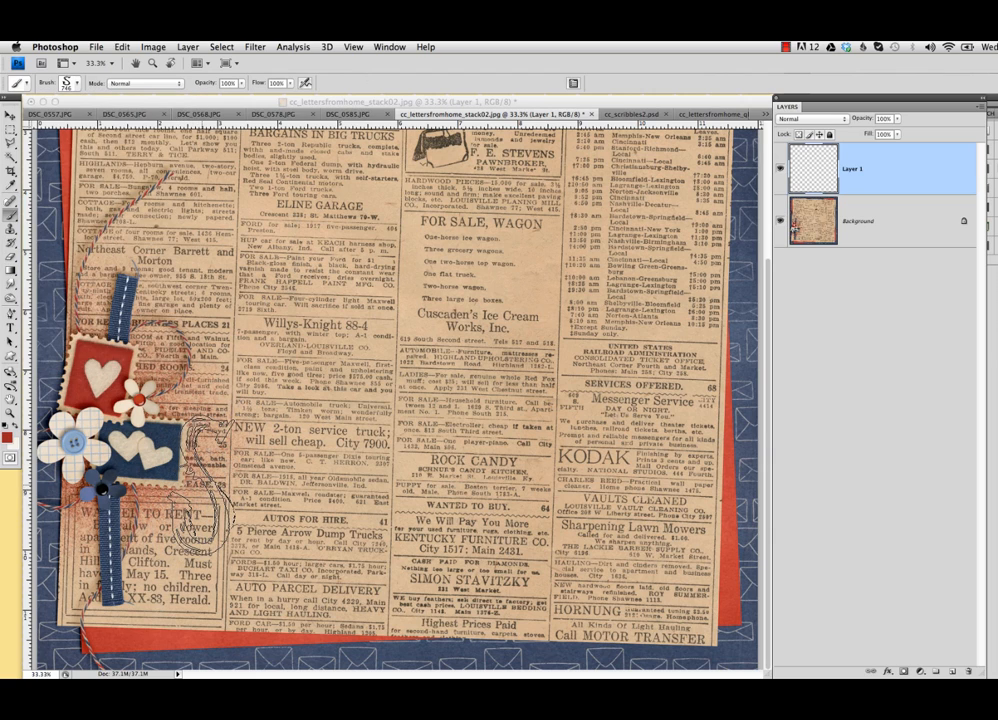
{"action": "left_click", "coordinate": [200, 468]}
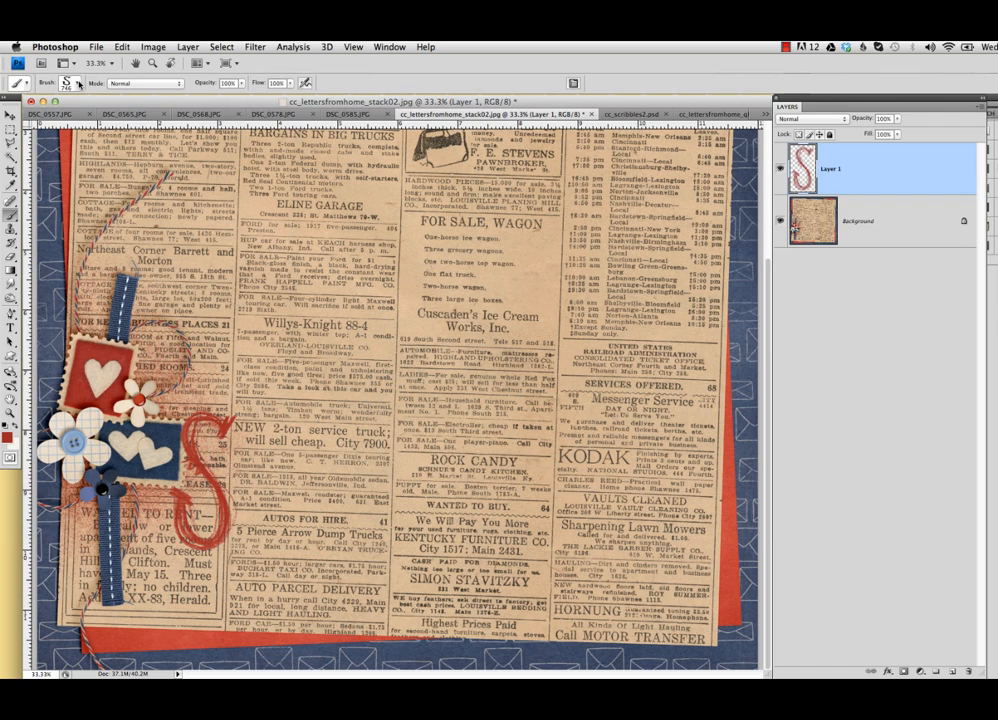
Step: Stamp a lowercase n just after the S on its own new layer, using the 592 px scribbled letter brush
{"action": "left_click", "coordinate": [78, 84]}
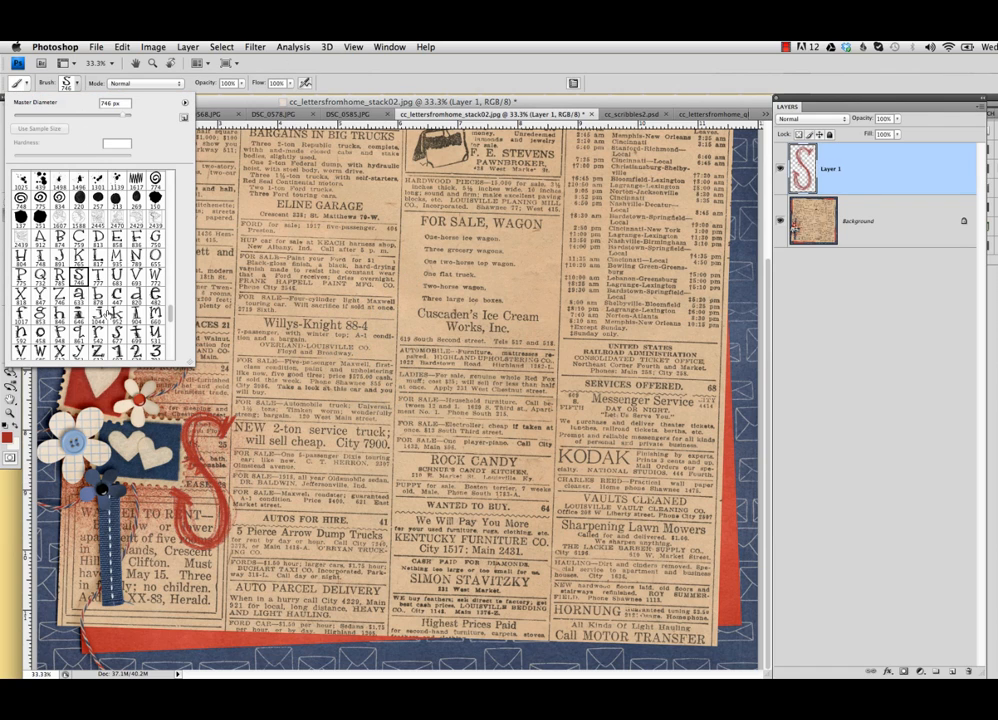
{"action": "left_click", "coordinate": [20, 333]}
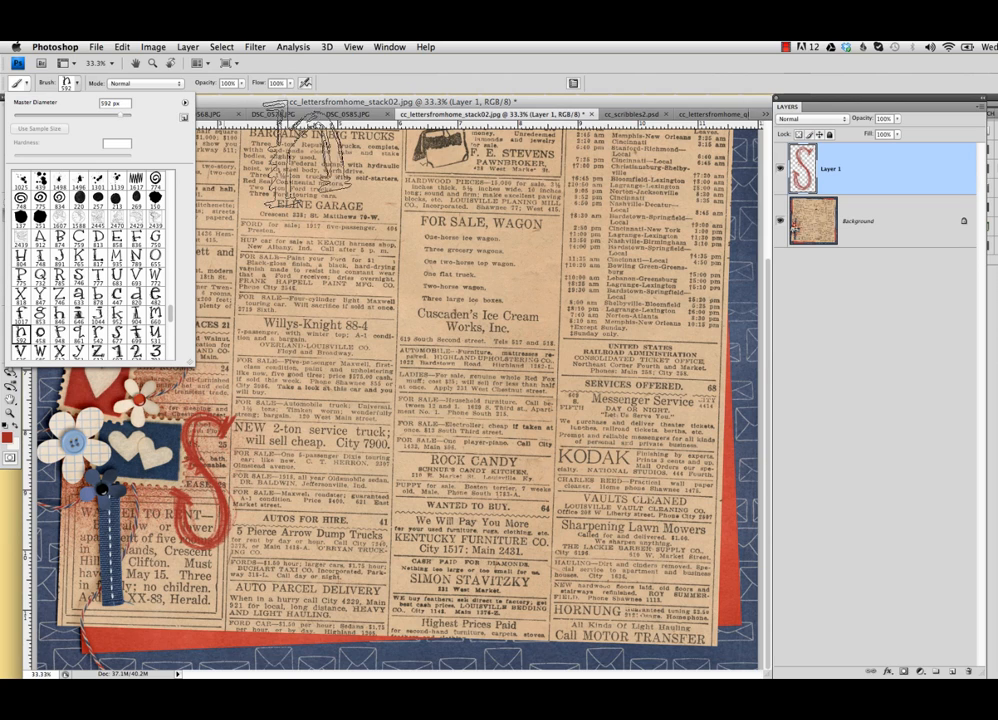
{"action": "left_click", "coordinate": [368, 85]}
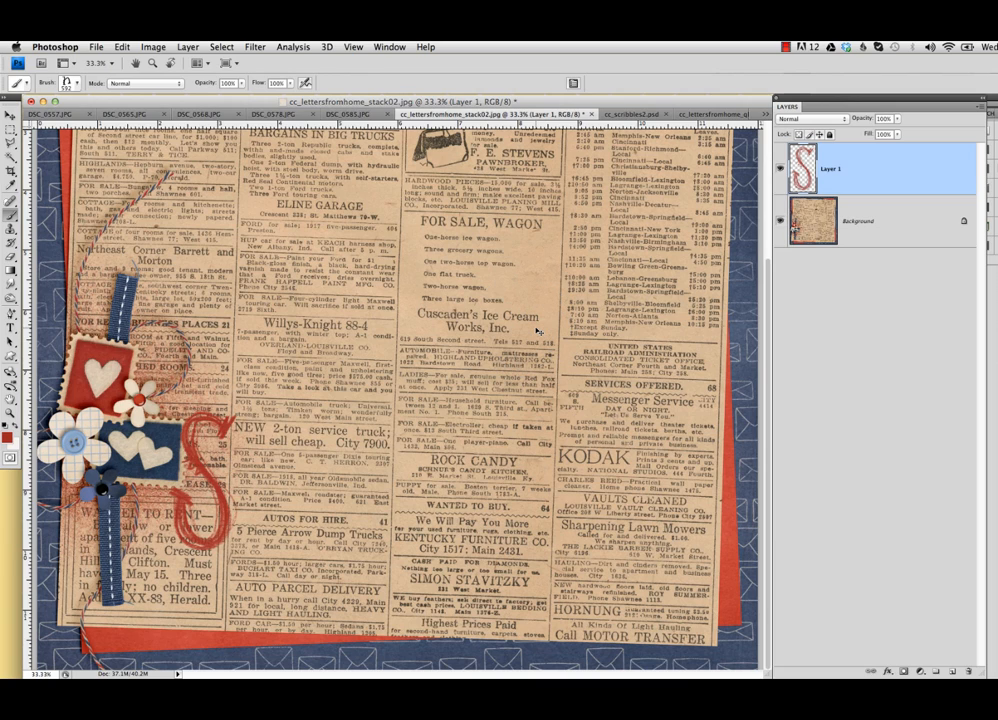
{"action": "key", "text": "ctrl+shift+n"}
{"action": "key", "text": "Return"}
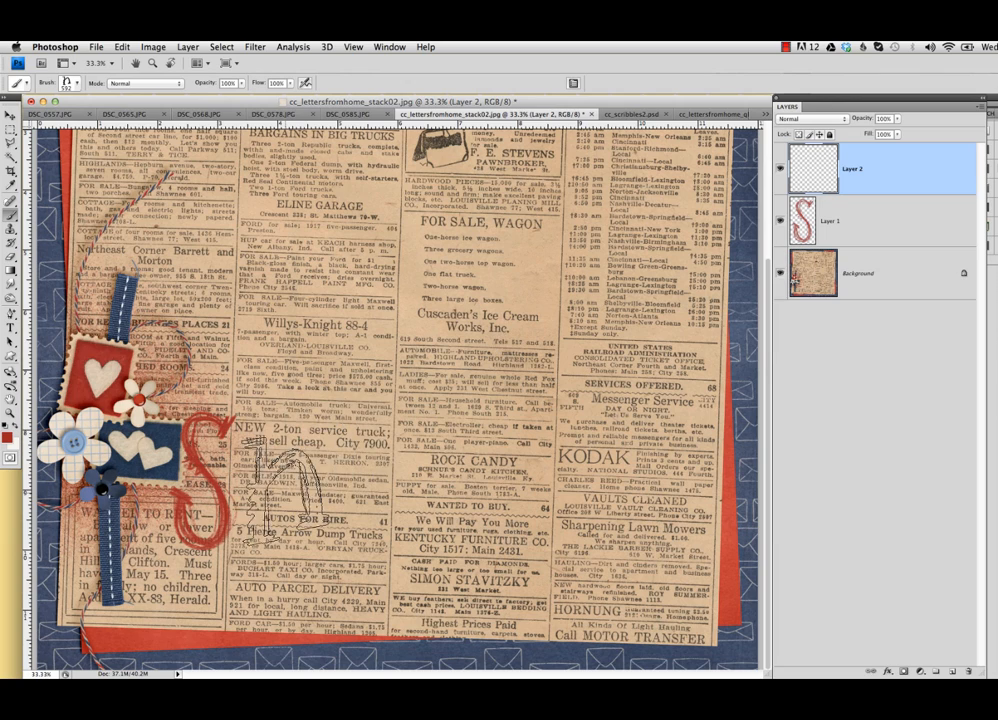
{"action": "left_click", "coordinate": [258, 490]}
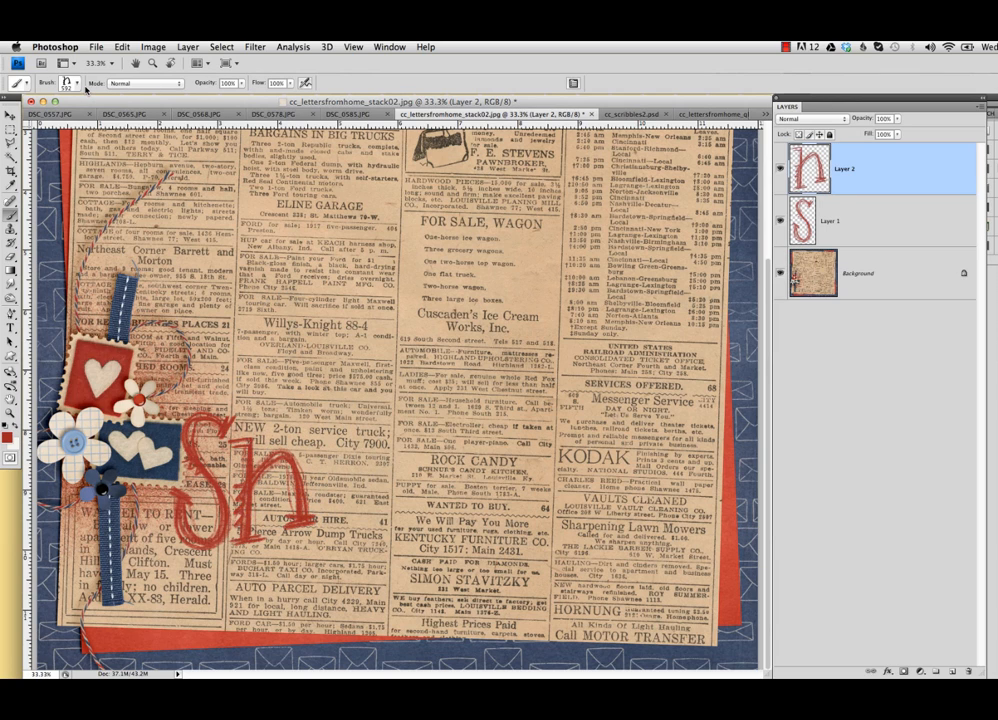
Step: Add a new layer and stamp a lowercase u after the n with the 531 px scribbled letter brush
{"action": "key", "text": "ctrl+shift+n"}
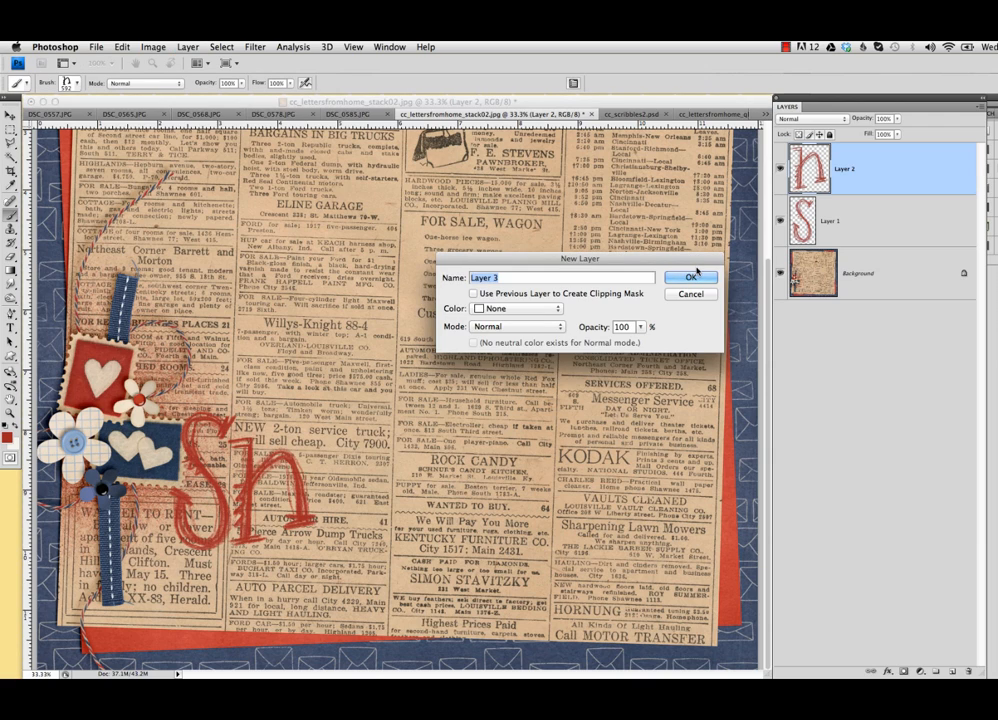
{"action": "left_click", "coordinate": [688, 278]}
{"action": "left_click", "coordinate": [75, 83]}
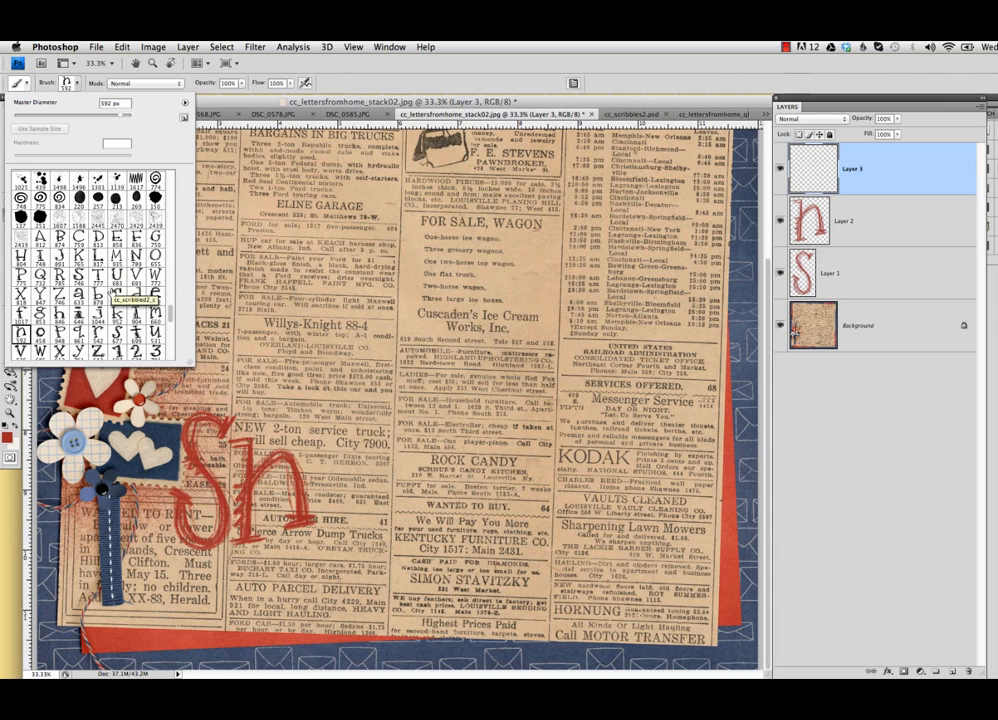
{"action": "double_click", "coordinate": [137, 313]}
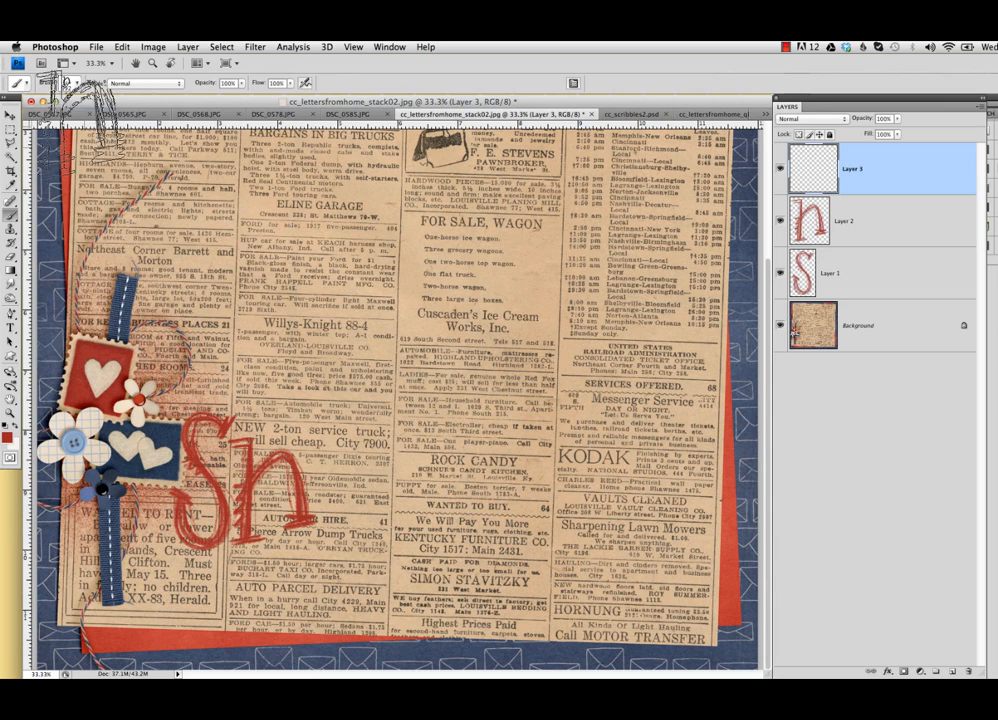
{"action": "left_click", "coordinate": [77, 86]}
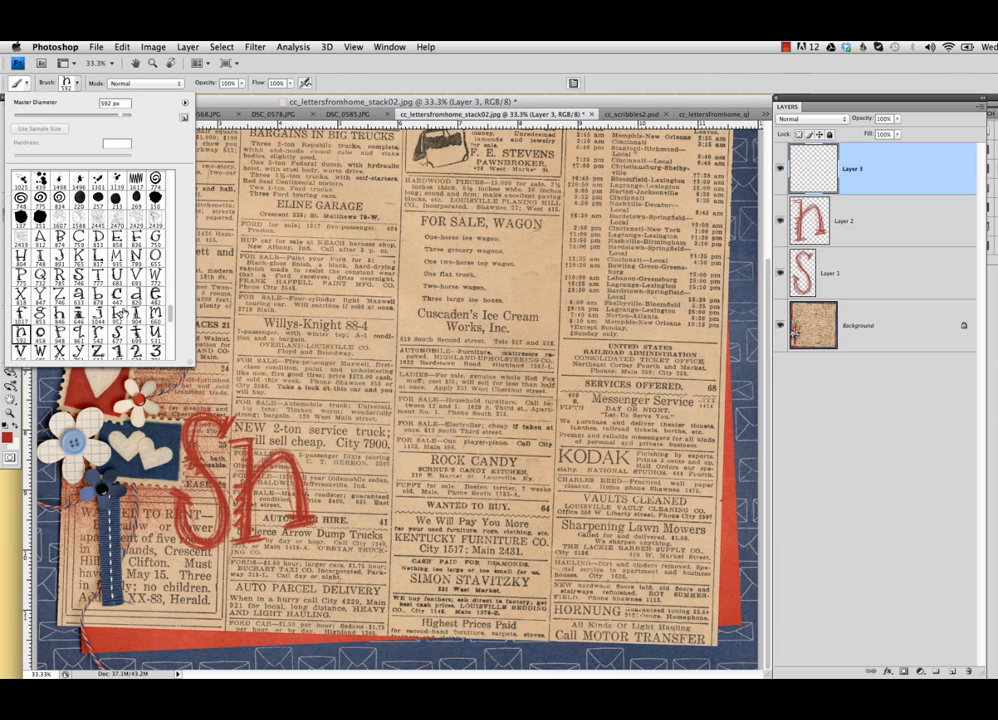
{"action": "left_click", "coordinate": [155, 333]}
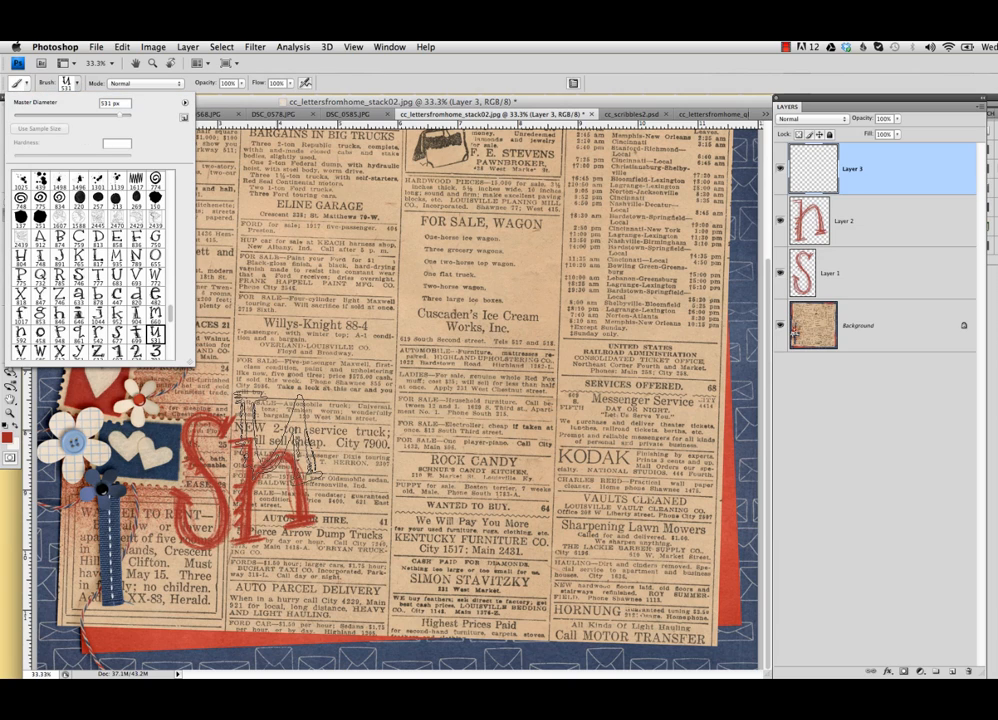
{"action": "left_click", "coordinate": [343, 505]}
{"action": "left_click", "coordinate": [343, 508]}
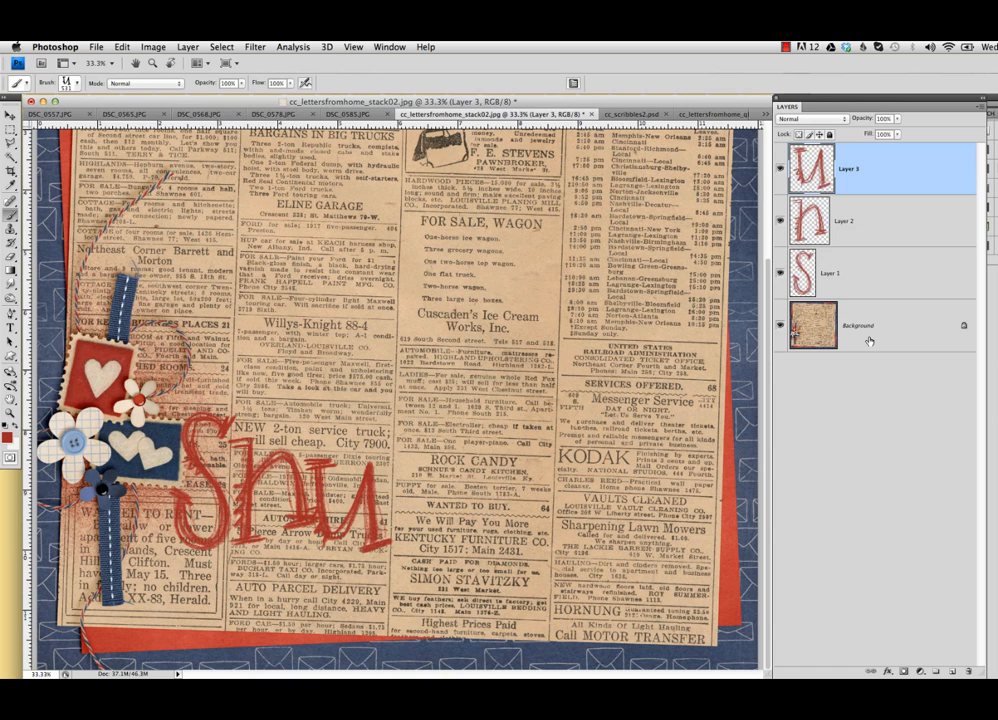
Step: Add a new layer and stamp a lowercase g after the u with the 853 px scribbled letter brush
{"action": "key", "text": "super+shift+n"}
{"action": "key", "text": "Return"}
{"action": "left_click", "coordinate": [79, 86]}
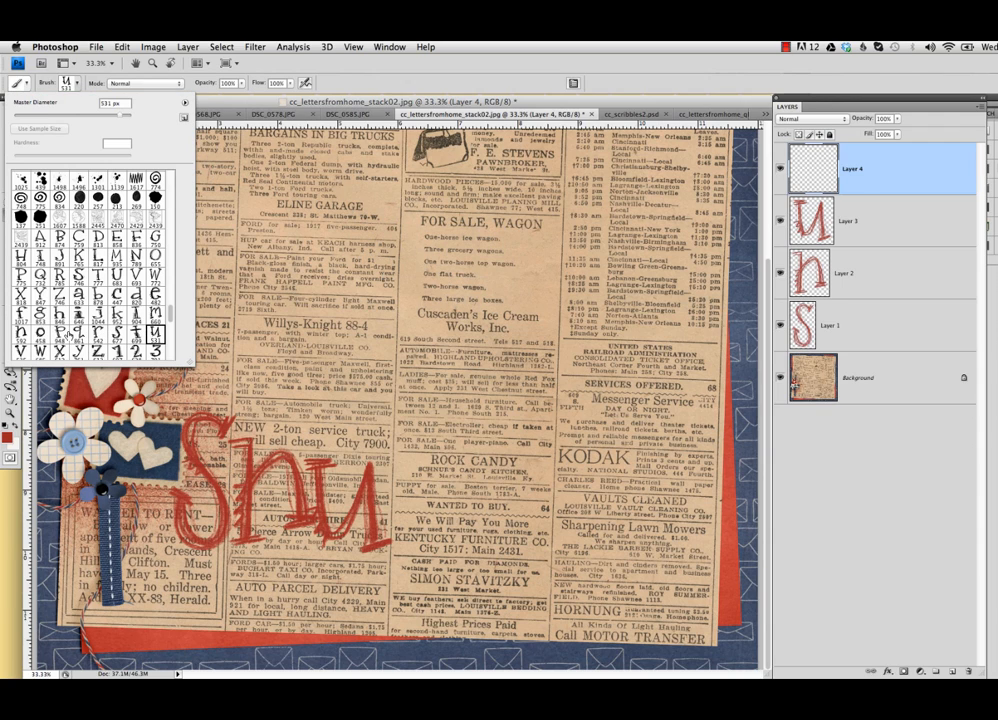
{"action": "left_click", "coordinate": [39, 313]}
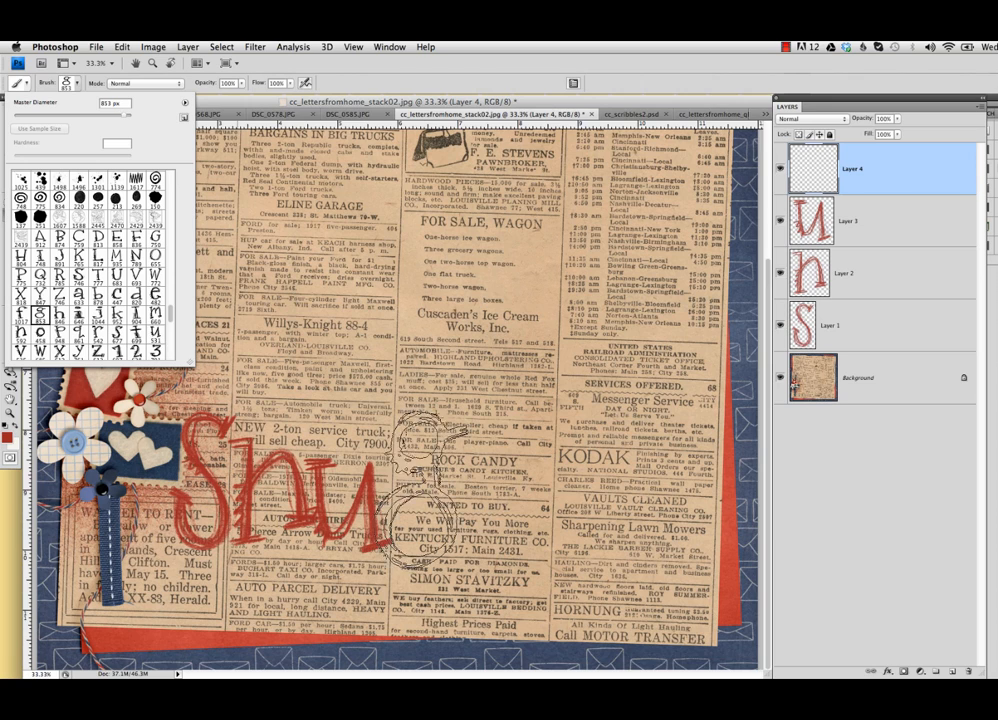
{"action": "left_click", "coordinate": [415, 530]}
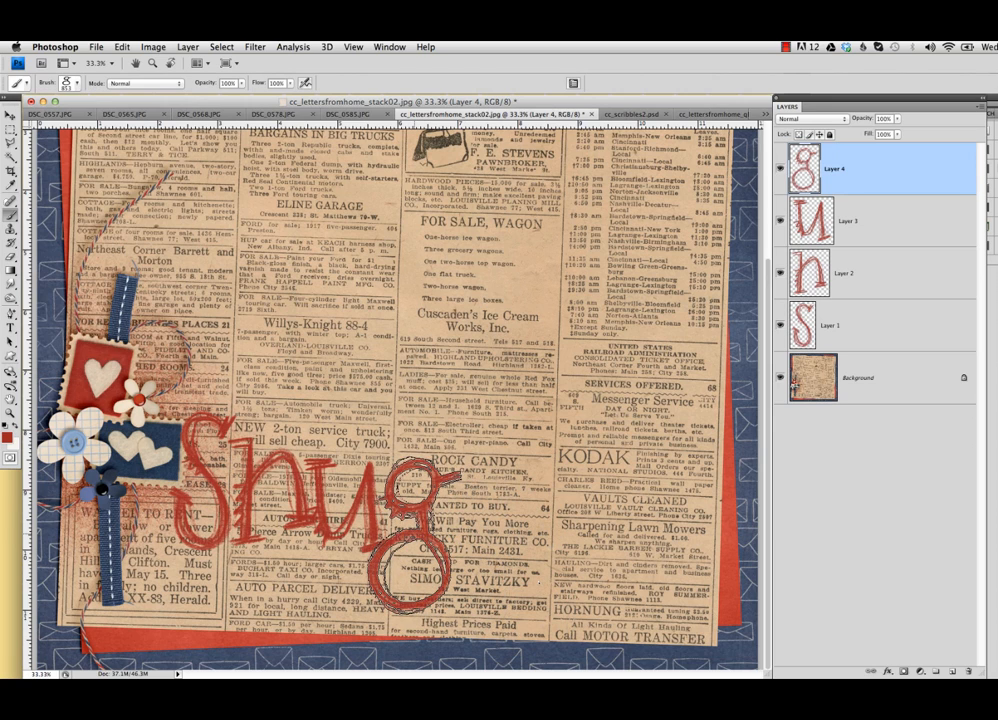
Step: Stamp a second lowercase g slightly higher beside the first one, on another new layer
{"action": "key", "text": "super+shift+n"}
{"action": "key", "text": "Return"}
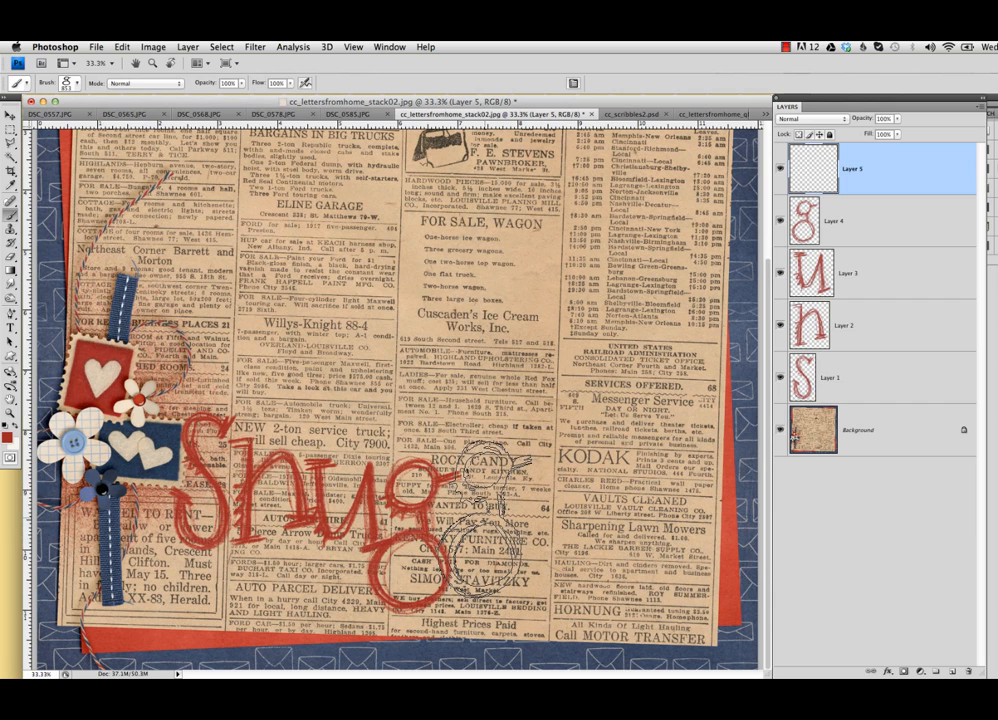
{"action": "left_click", "coordinate": [480, 532]}
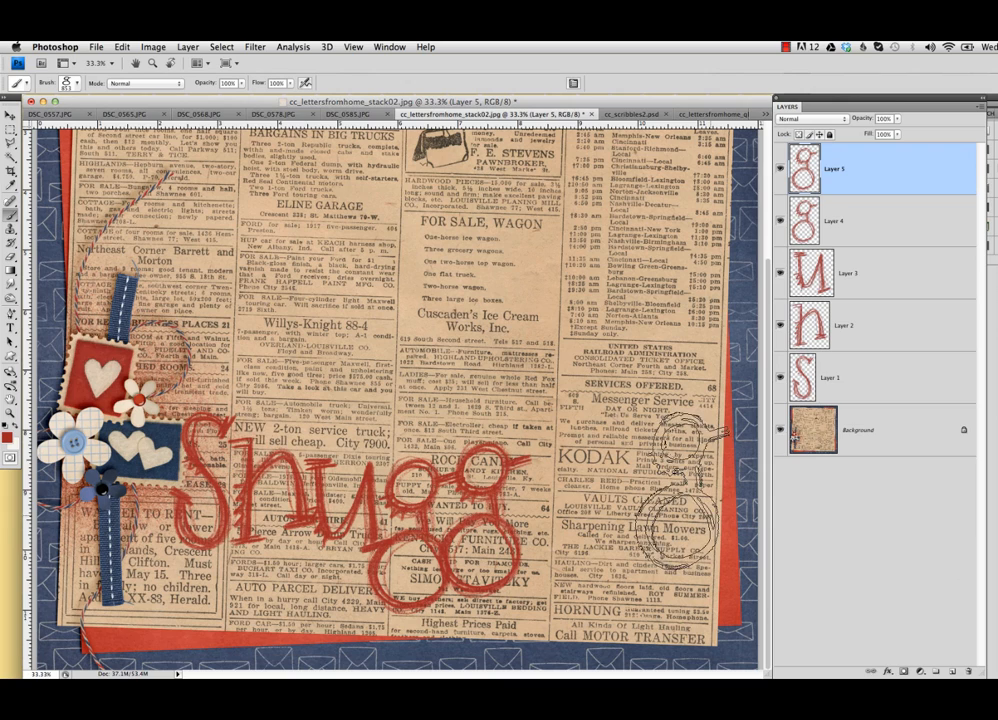
Step: Add a new layer and stamp a lowercase l after the second g with the 904 px scribbled letter brush
{"action": "left_click", "coordinate": [952, 671]}
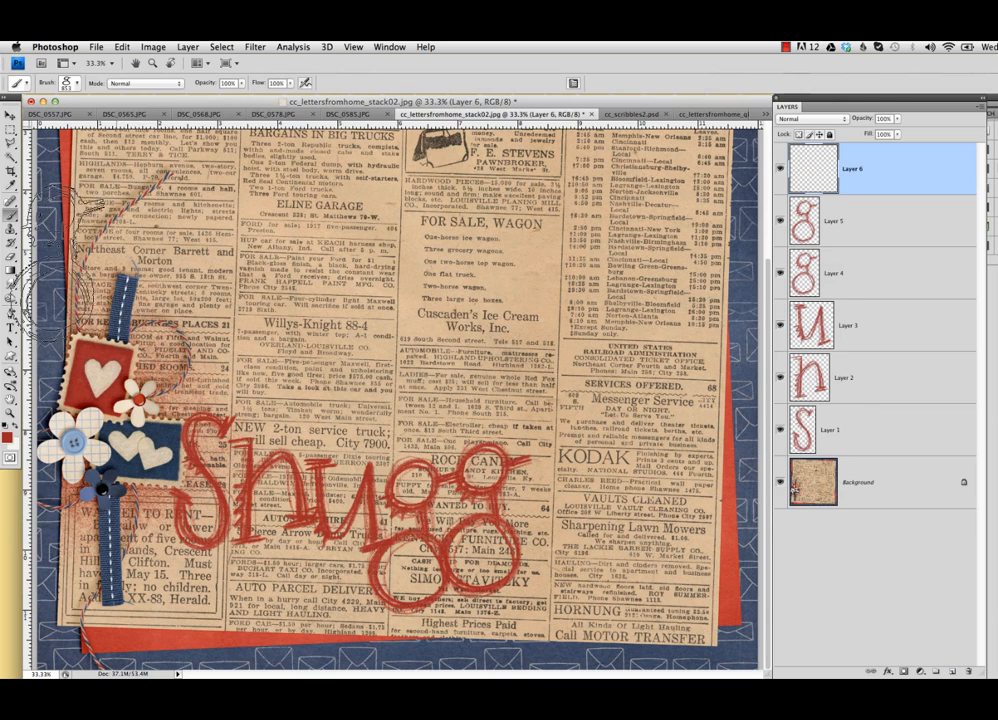
{"action": "left_click", "coordinate": [77, 87]}
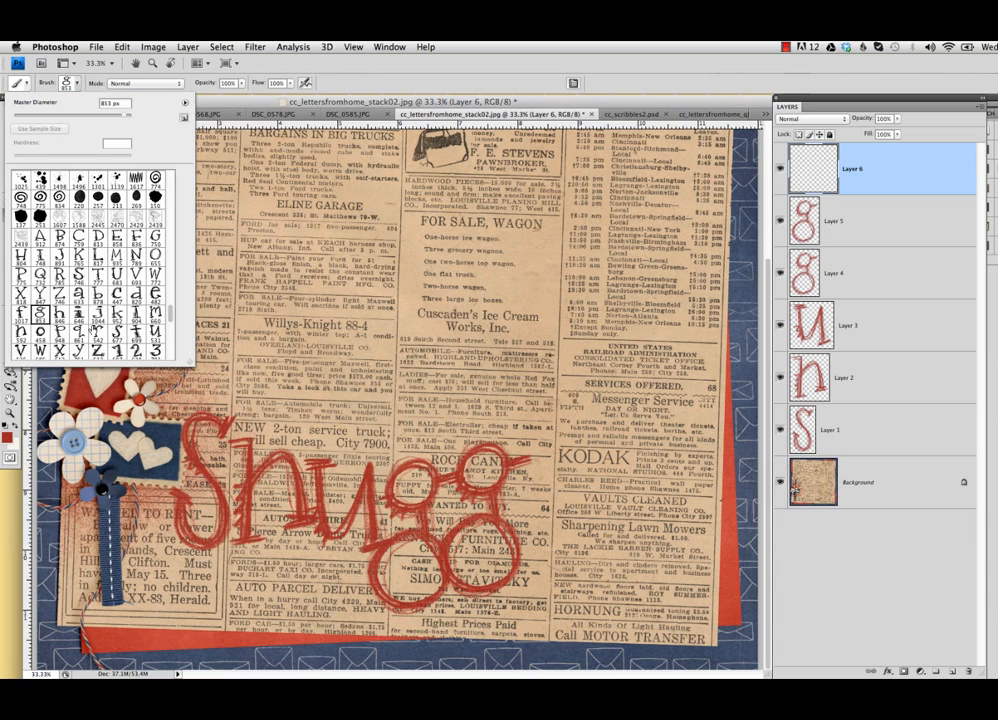
{"action": "left_click", "coordinate": [137, 310]}
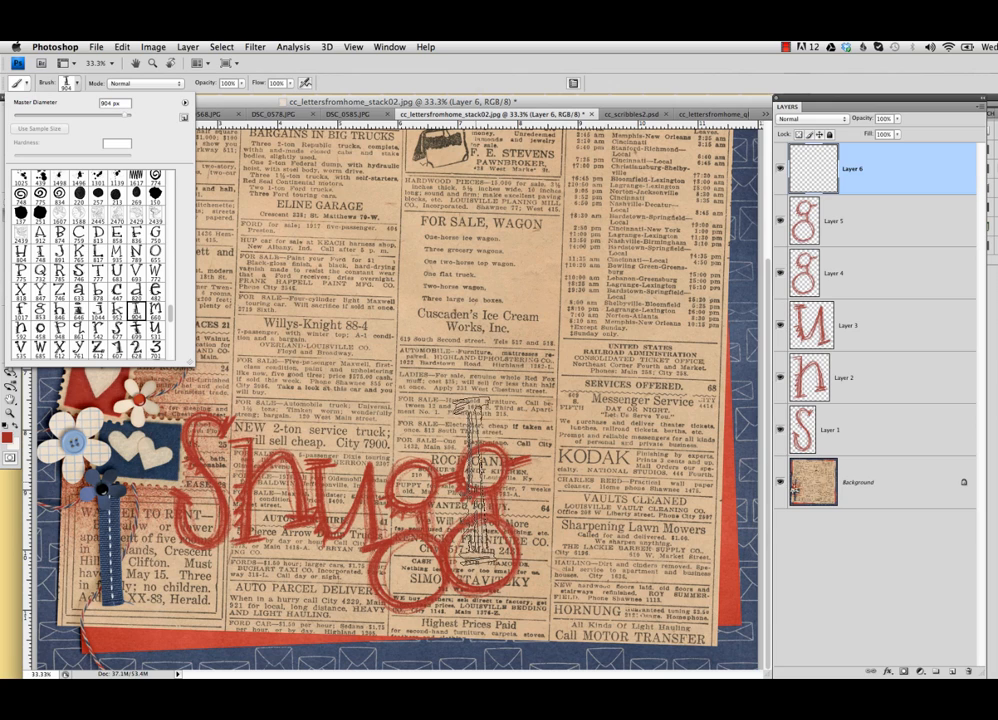
{"action": "left_click", "coordinate": [520, 470]}
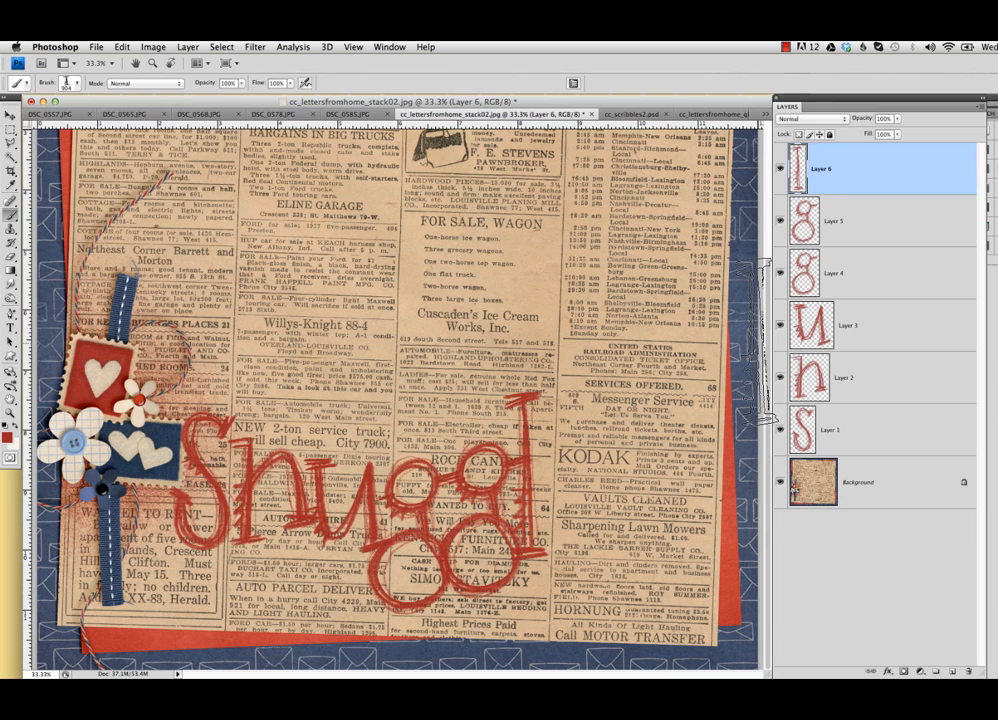
Step: Add a new layer and stamp a lowercase e after the l with the 482 px scribbled letter brush
{"action": "key", "text": "ctrl+shift+n"}
{"action": "key", "text": "Return"}
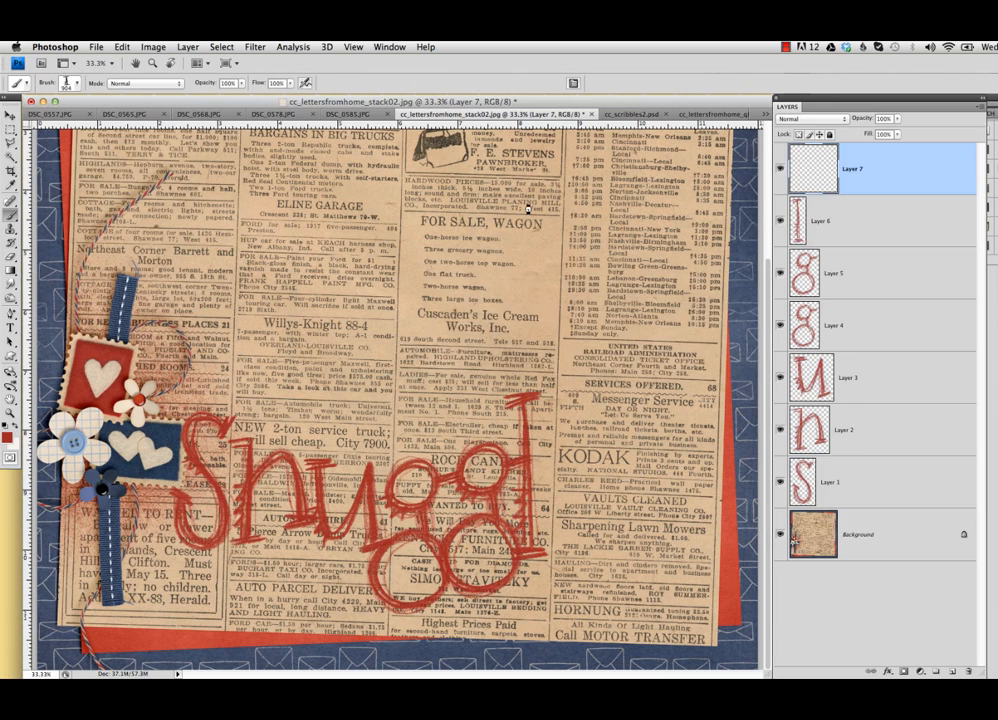
{"action": "left_click", "coordinate": [64, 80]}
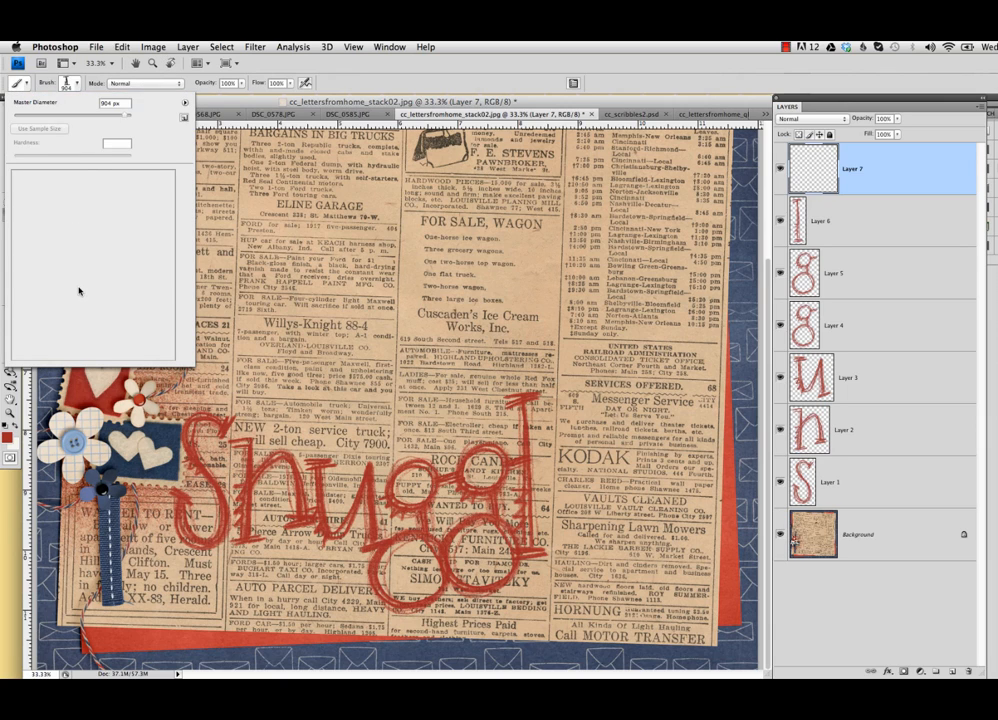
{"action": "left_click", "coordinate": [156, 293]}
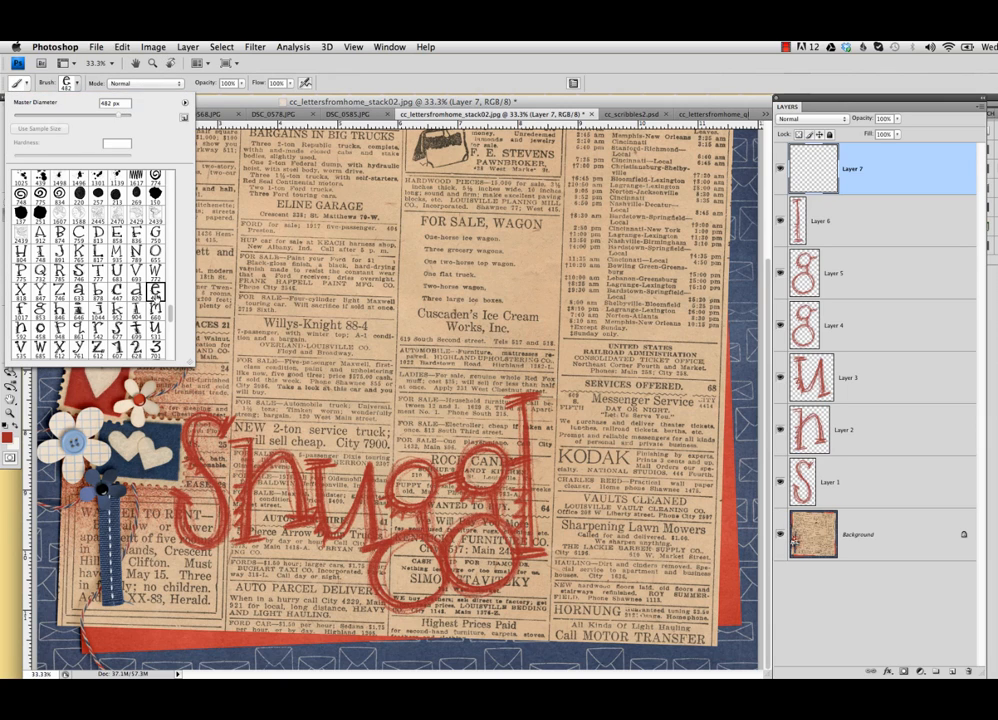
{"action": "left_click", "coordinate": [562, 491]}
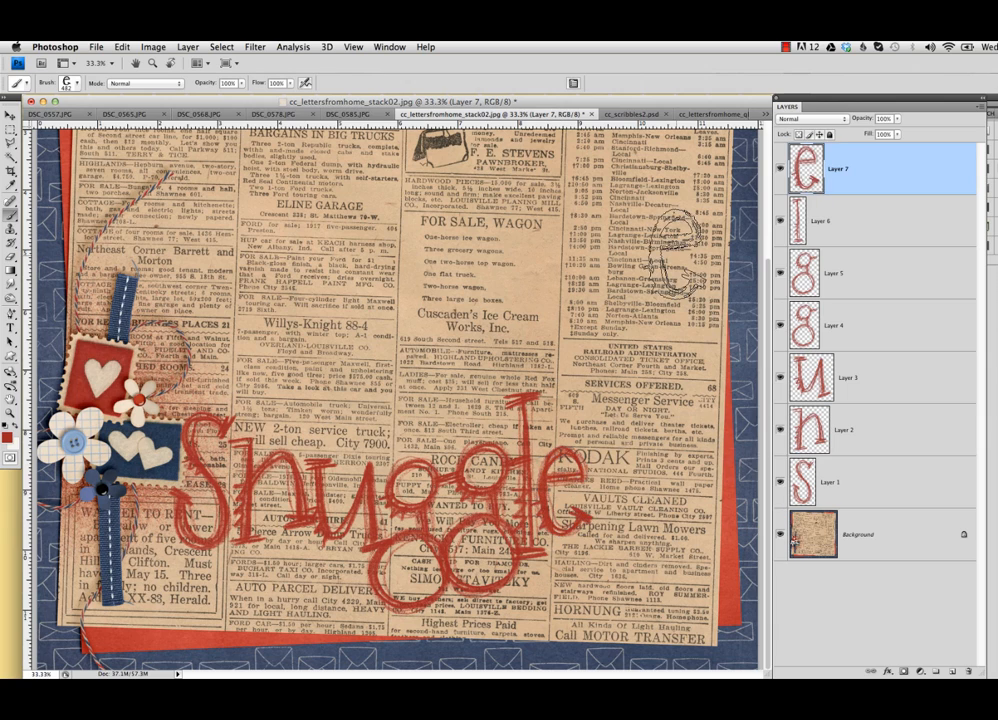
Step: Add another new layer and stamp the final s after the e with the 677 px scribbled letter brush
{"action": "key", "text": "super+shift+n"}
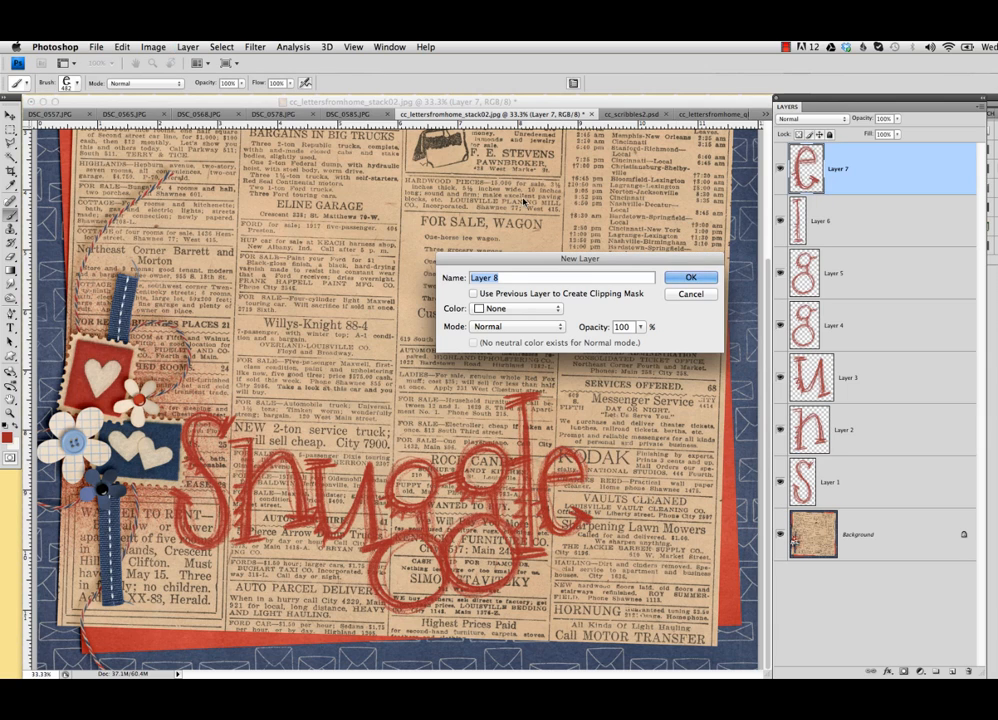
{"action": "left_click", "coordinate": [688, 279]}
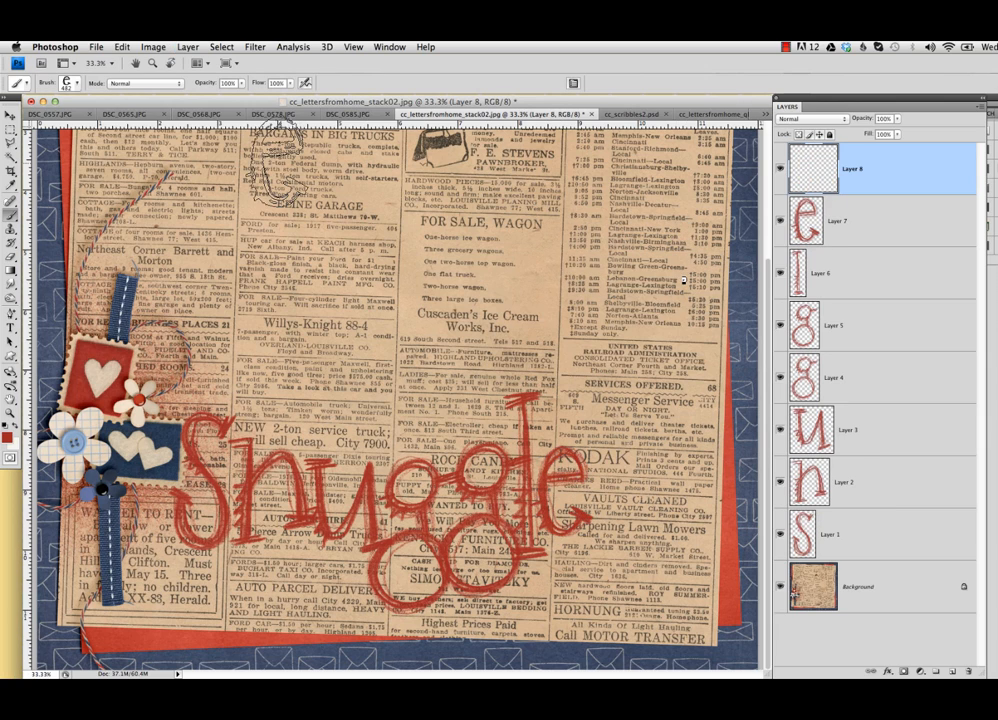
{"action": "left_click", "coordinate": [78, 82]}
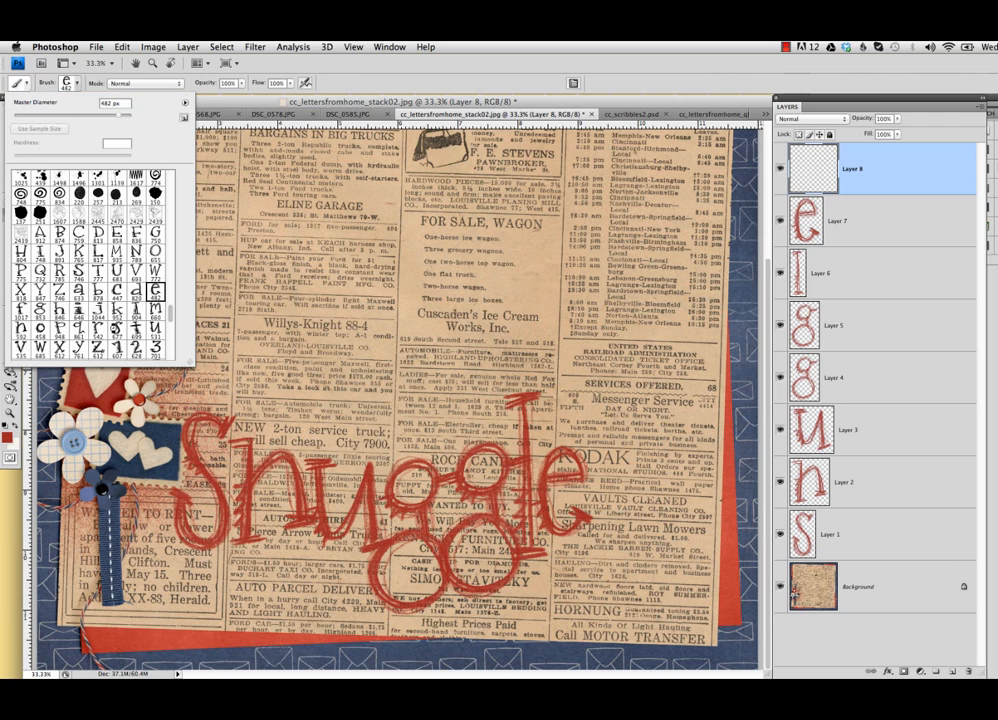
{"action": "left_click", "coordinate": [97, 266]}
{"action": "key", "text": "Return"}
{"action": "left_click", "coordinate": [598, 495]}
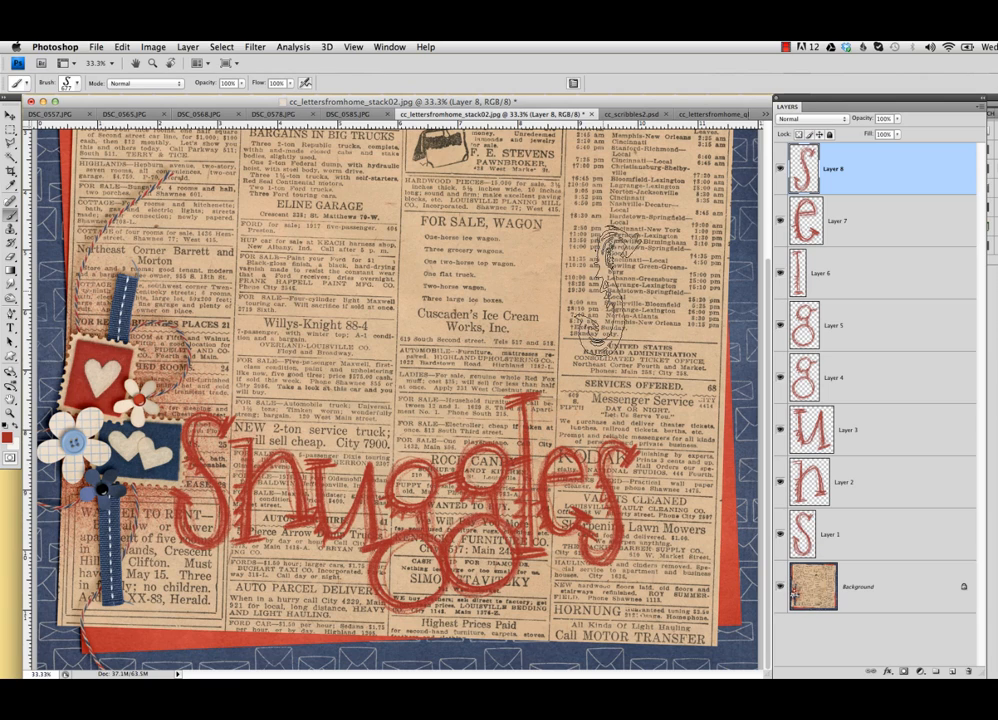
Step: Select all eight letter layers together and scale the whole title down proportionally to about 86.4%
{"action": "left_click", "coordinate": [872, 537], "text": "shift"}
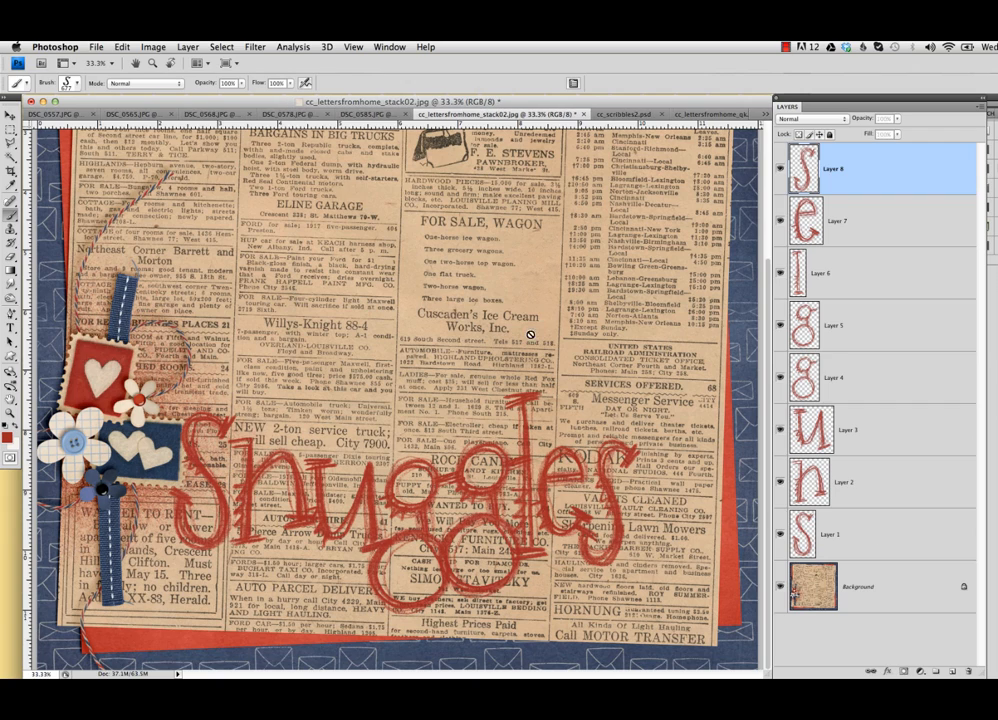
{"action": "key", "text": "v"}
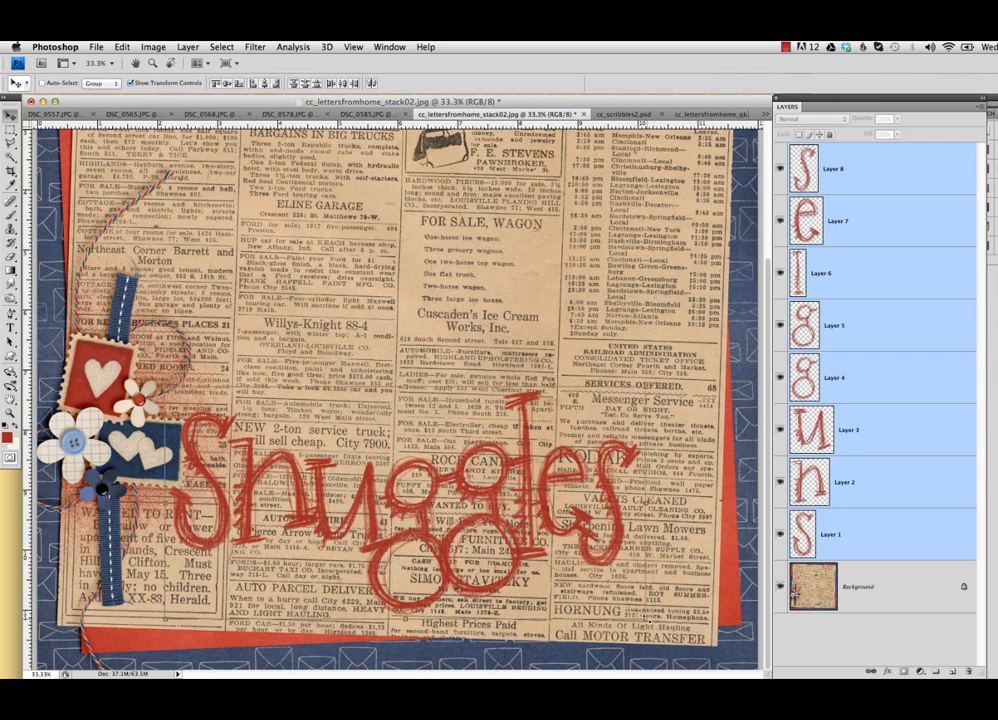
{"action": "left_click_drag", "start_coordinate": [645, 617], "coordinate": [581, 593]}
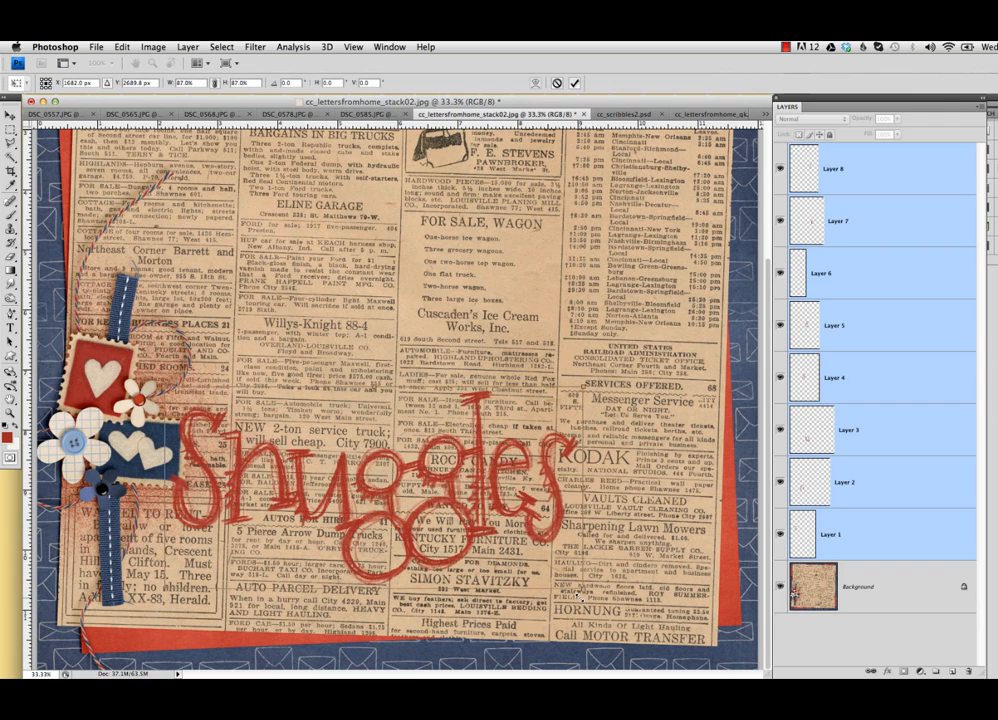
{"action": "left_click_drag", "start_coordinate": [581, 593], "coordinate": [577, 591]}
{"action": "left_click", "coordinate": [574, 83]}
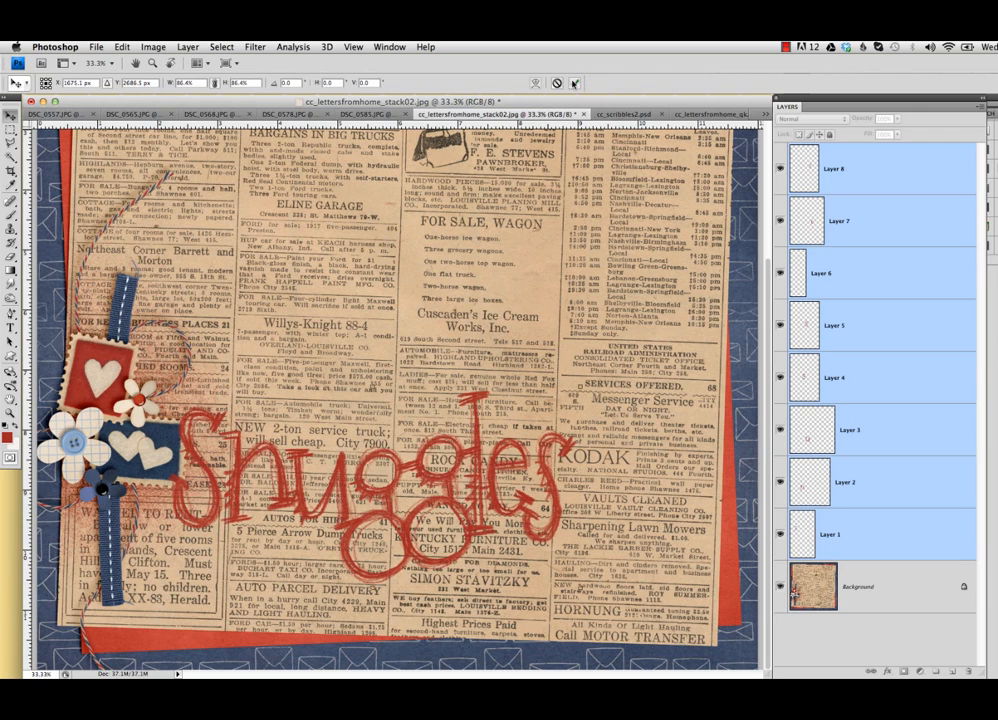
Step: Rotate the first letter s of the title clockwise by about 4 degrees
{"action": "left_click", "coordinate": [911, 530]}
{"action": "key", "text": "super+equal"}
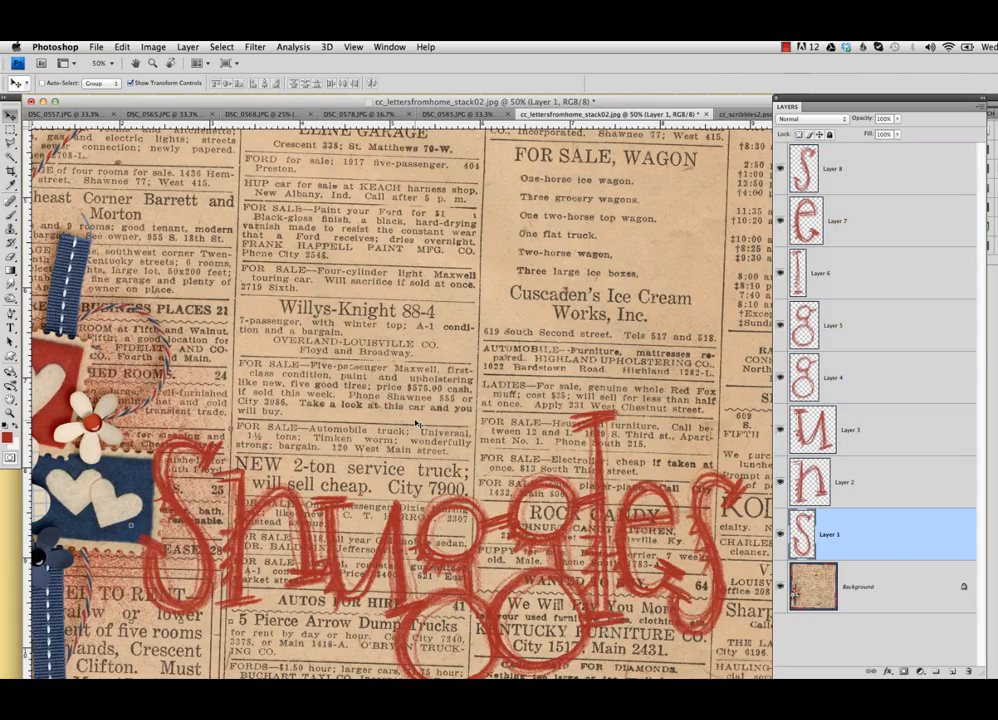
{"action": "scroll", "coordinate": [416, 424], "scroll_direction": "down", "scroll_amount": 5}
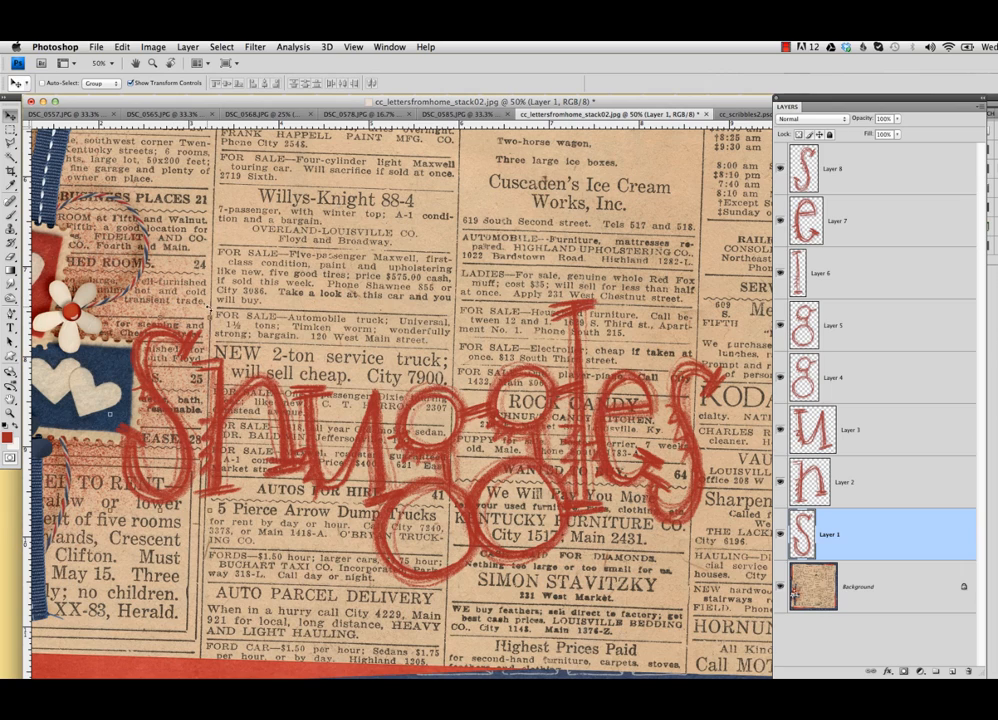
{"action": "key", "text": "super+t"}
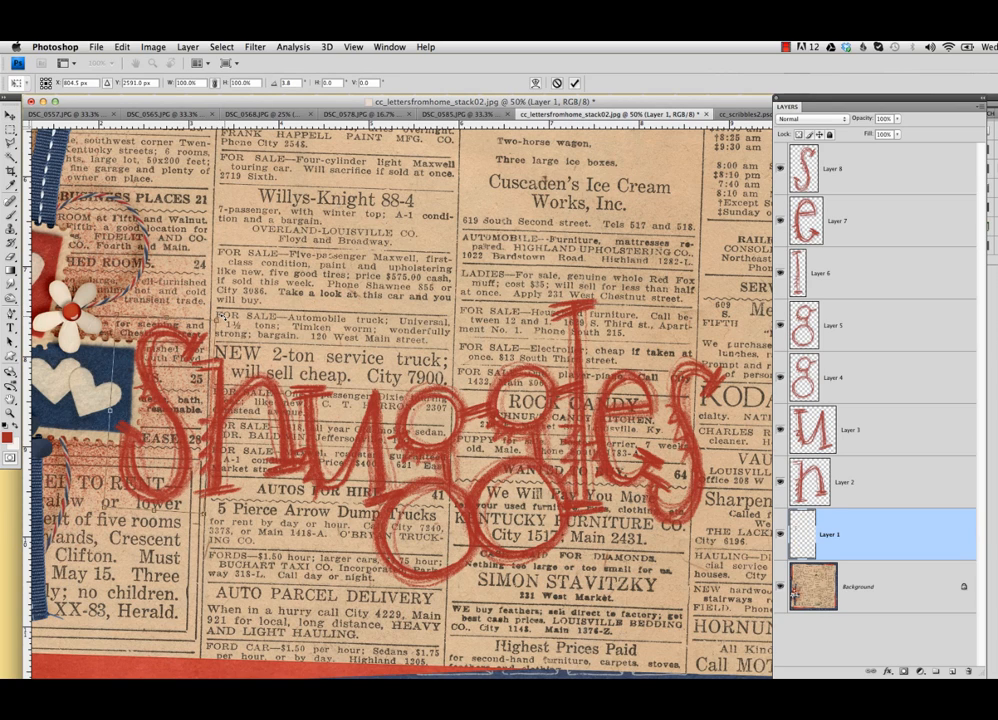
{"action": "left_click_drag", "start_coordinate": [112, 286], "coordinate": [114, 278]}
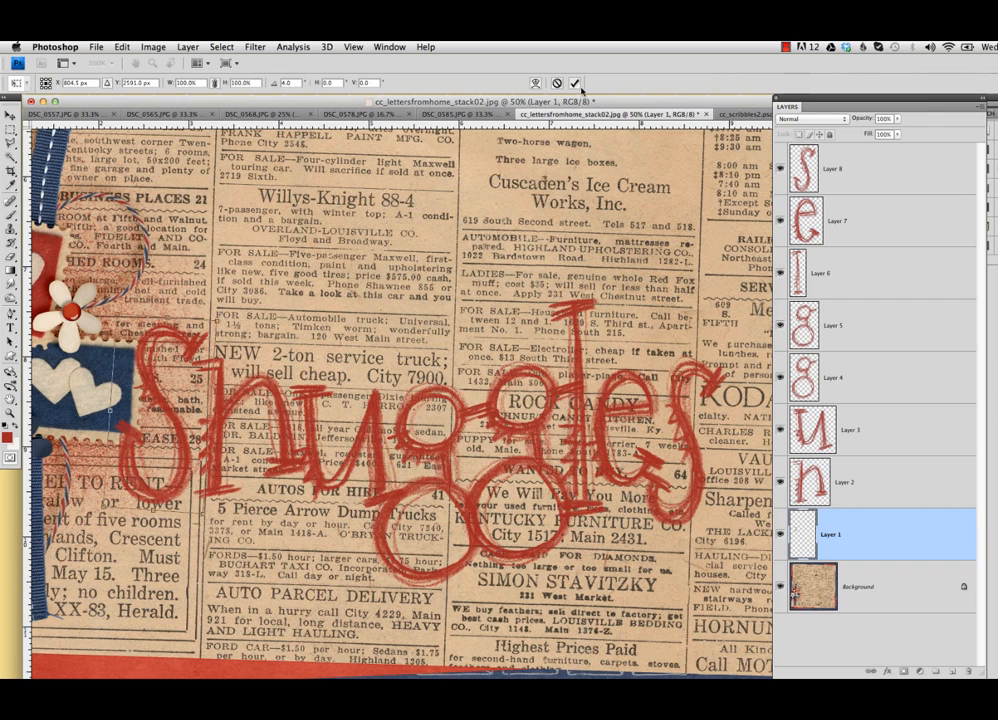
{"action": "key", "text": "Return"}
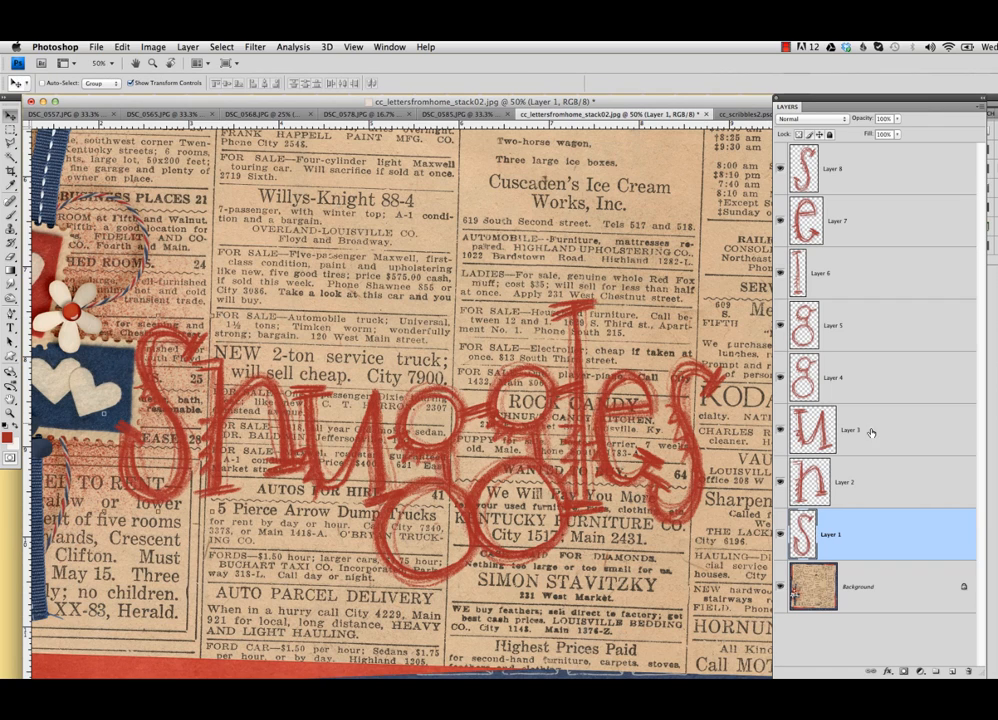
Step: Rotate the letter n on Layer 2 clockwise by about 3.3 degrees
{"action": "key", "text": "alt+bracketright"}
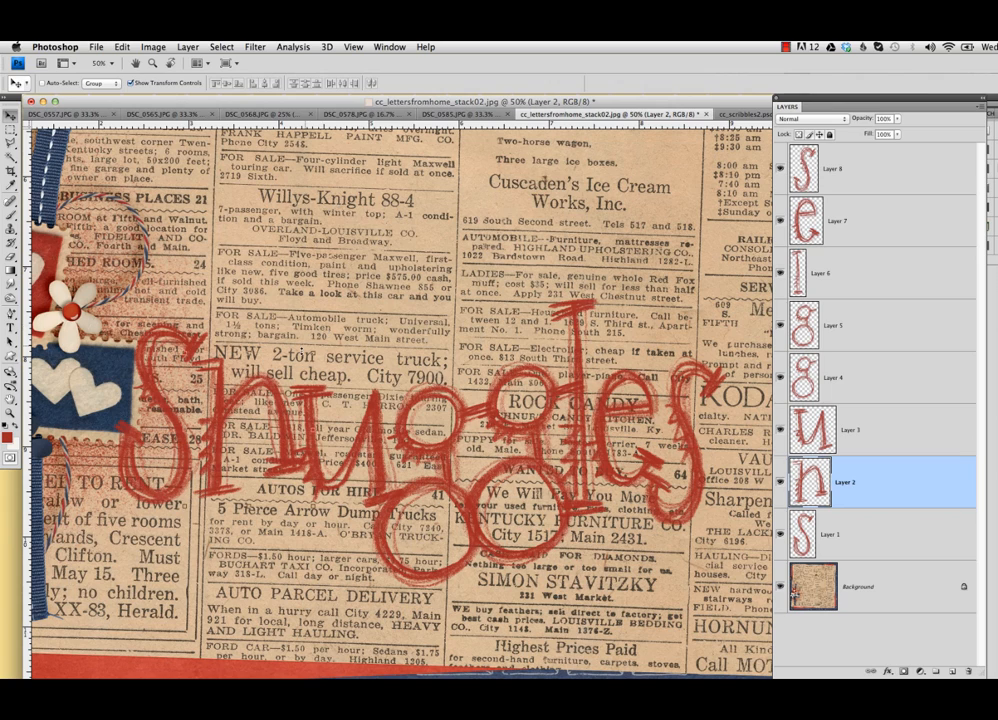
{"action": "key", "text": "ctrl+t"}
{"action": "mouse_move", "coordinate": [326, 351]}
{"action": "left_mouse_down"}
{"action": "mouse_move", "coordinate": [316, 337]}
{"action": "mouse_move", "coordinate": [327, 357]}
{"action": "left_mouse_up"}
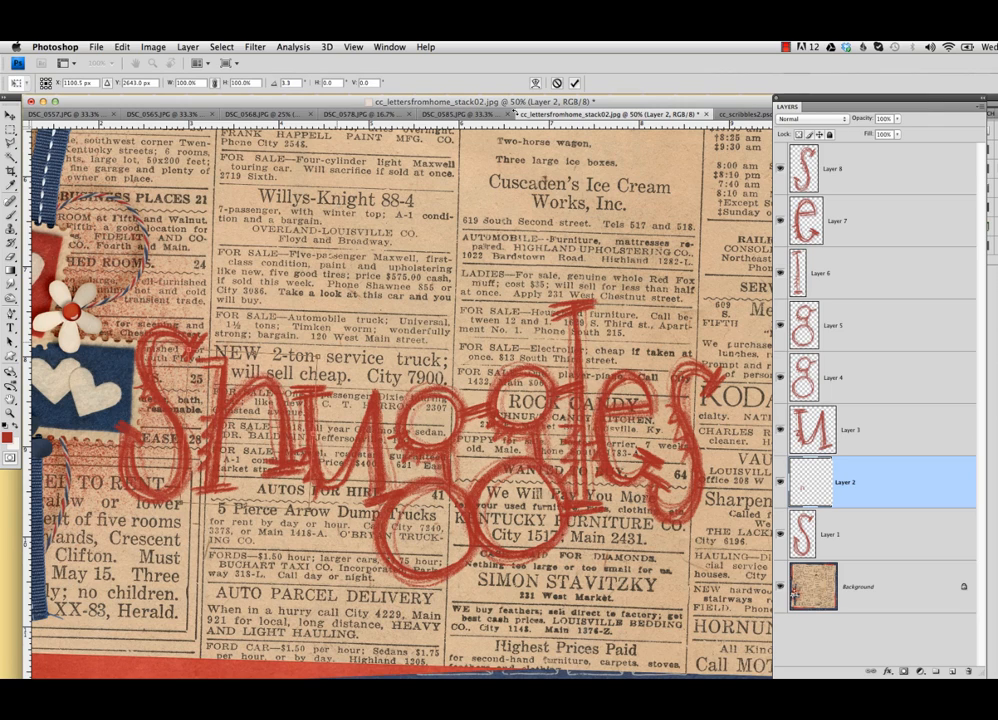
{"action": "key", "text": "Return"}
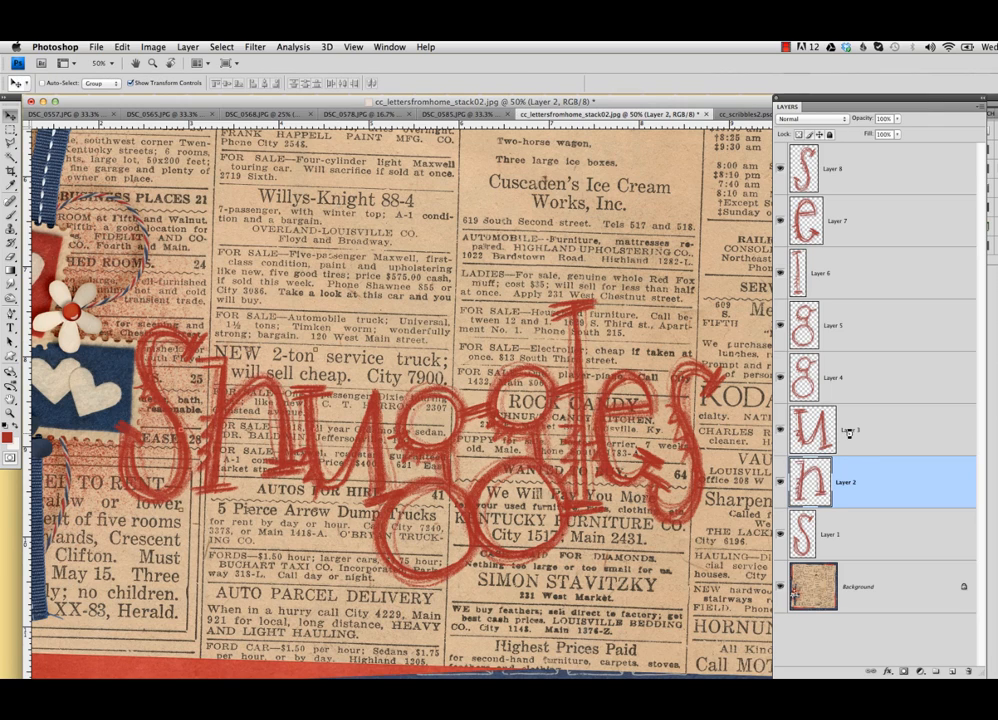
Step: Rotate the letter u on Layer 3 by about -3.6 degrees and nudge it right toward the first g
{"action": "left_click", "coordinate": [849, 431]}
{"action": "mouse_move", "coordinate": [255, 370]}
{"action": "left_mouse_down"}
{"action": "mouse_move", "coordinate": [236, 320]}
{"action": "mouse_move", "coordinate": [265, 372]}
{"action": "left_mouse_up"}
{"action": "key", "text": "Right"}
{"action": "key", "text": "Right"}
{"action": "key", "text": "Right"}
{"action": "key", "text": "Right"}
{"action": "key", "text": "Right"}
{"action": "key", "text": "Right"}
{"action": "key", "text": "Right"}
{"action": "key", "text": "Right"}
{"action": "key", "text": "Right"}
{"action": "key", "text": "Right"}
{"action": "key", "text": "Right"}
{"action": "key", "text": "Right"}
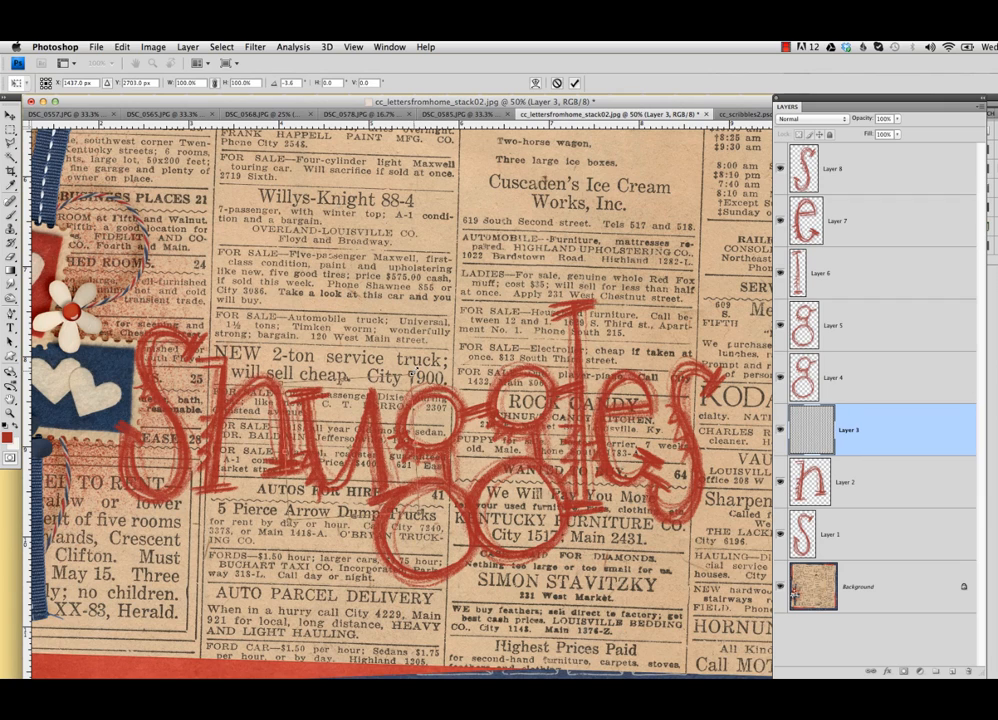
{"action": "key", "text": "Right"}
{"action": "key", "text": "Right"}
{"action": "key", "text": "Right"}
{"action": "key", "text": "Right"}
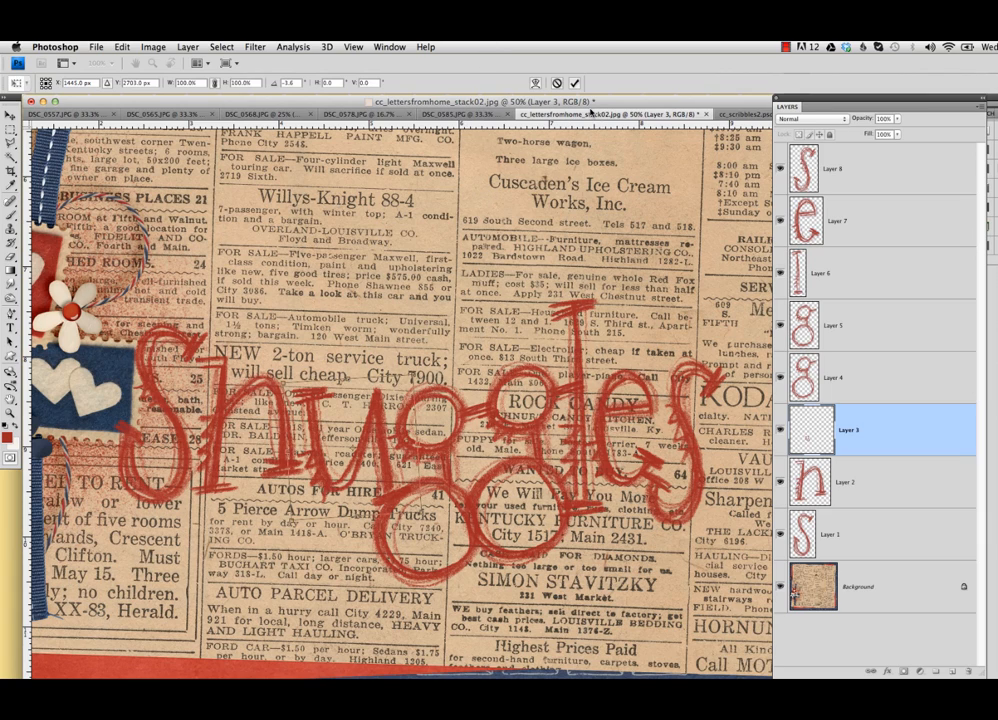
{"action": "key", "text": "Return"}
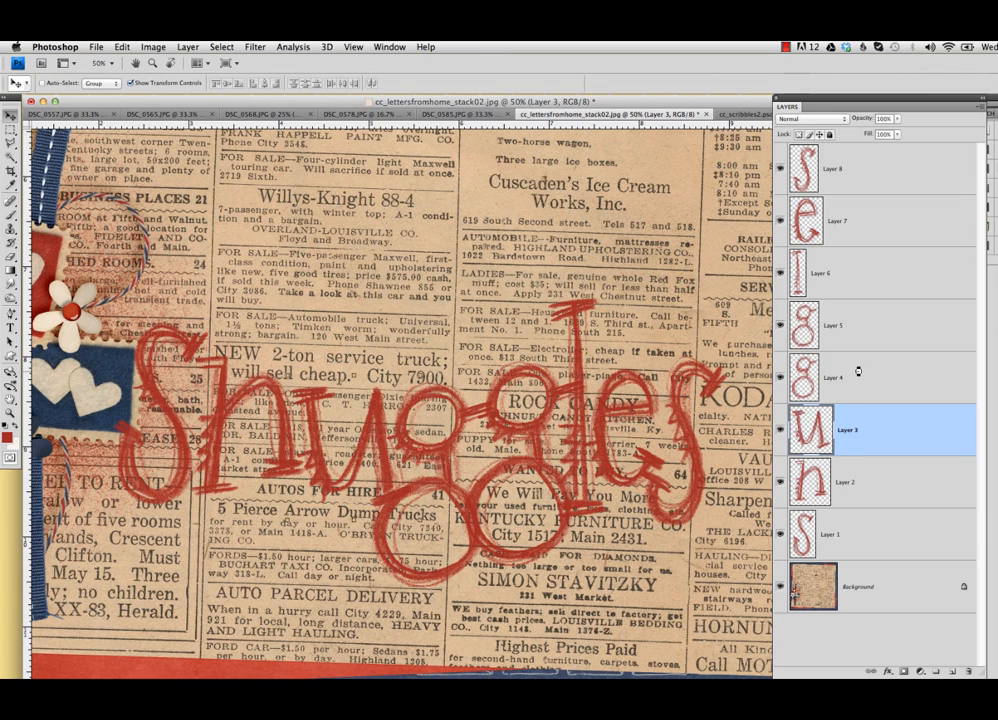
Step: Rotate the first g on Layer 4 by about 4.4 degrees and shift it slightly right and down
{"action": "left_click", "coordinate": [858, 372]}
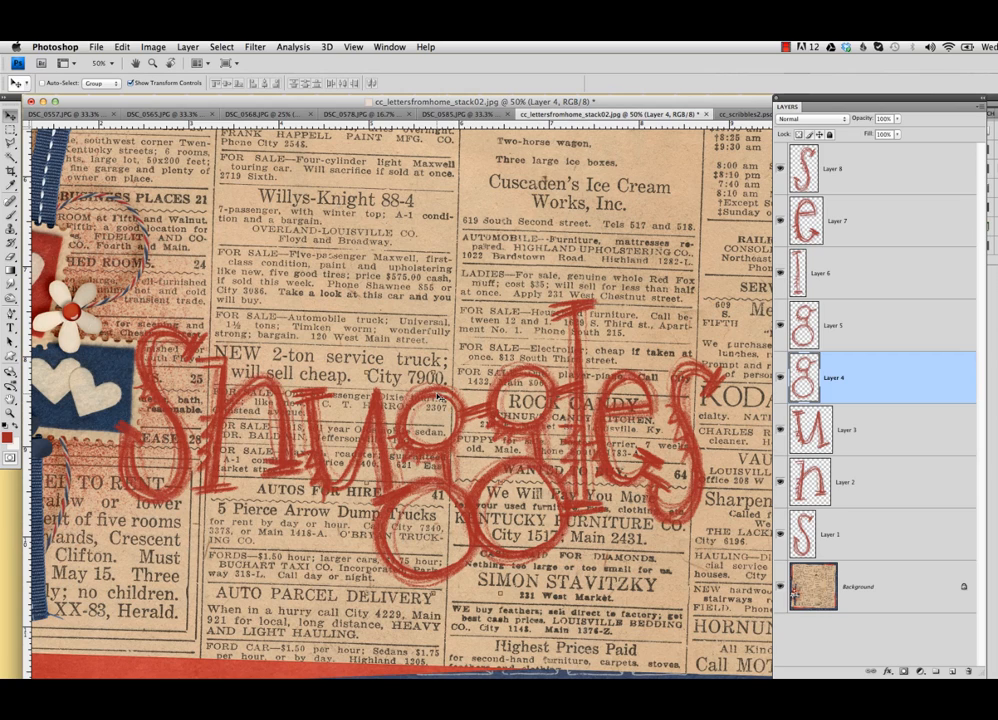
{"action": "key", "text": "ctrl+t"}
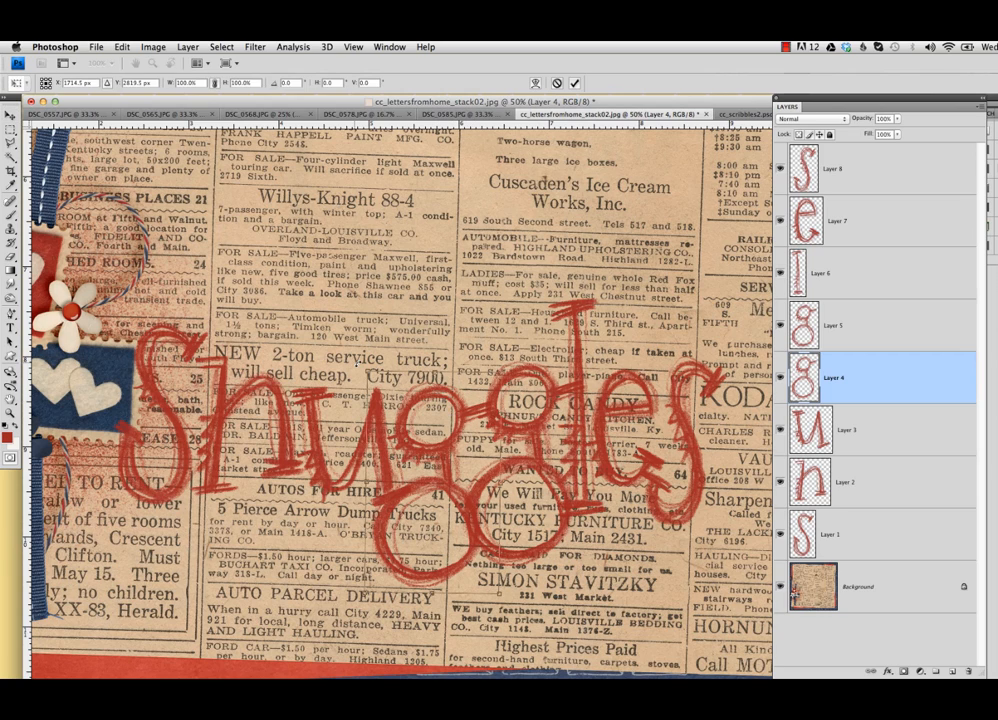
{"action": "left_click_drag", "start_coordinate": [360, 361], "coordinate": [375, 359]}
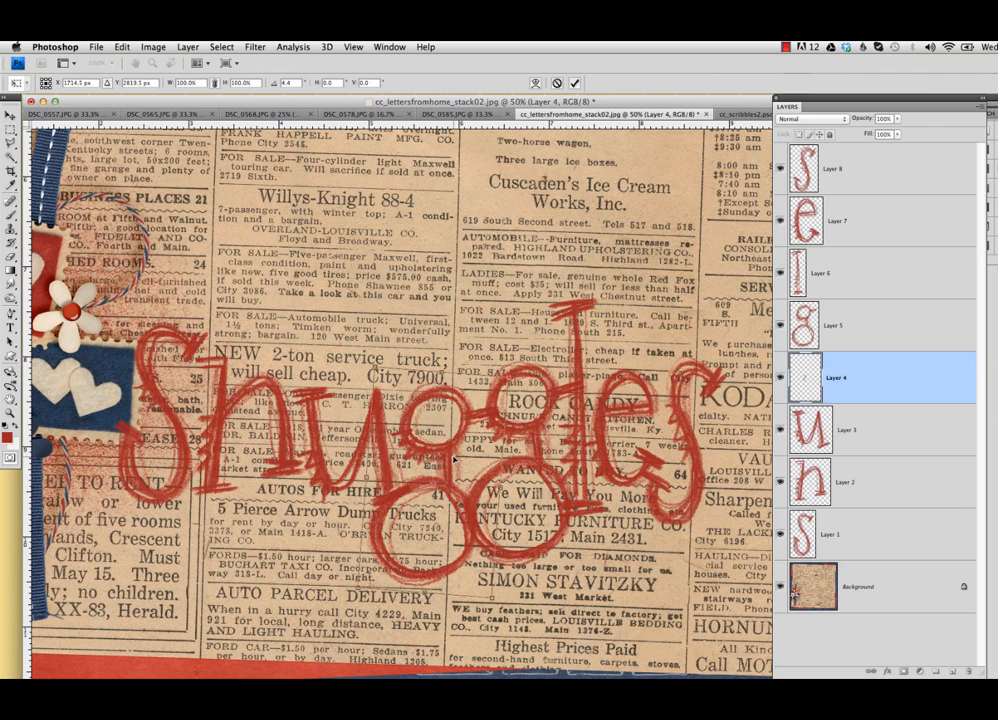
{"action": "left_click_drag", "start_coordinate": [430, 437], "coordinate": [454, 461]}
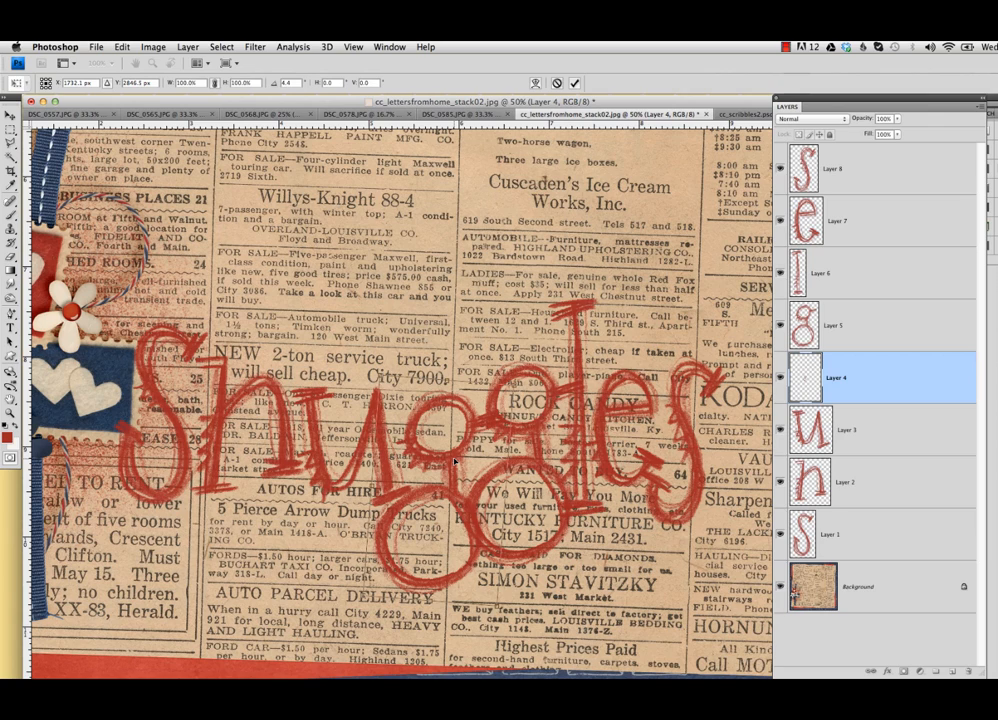
{"action": "left_click", "coordinate": [575, 83]}
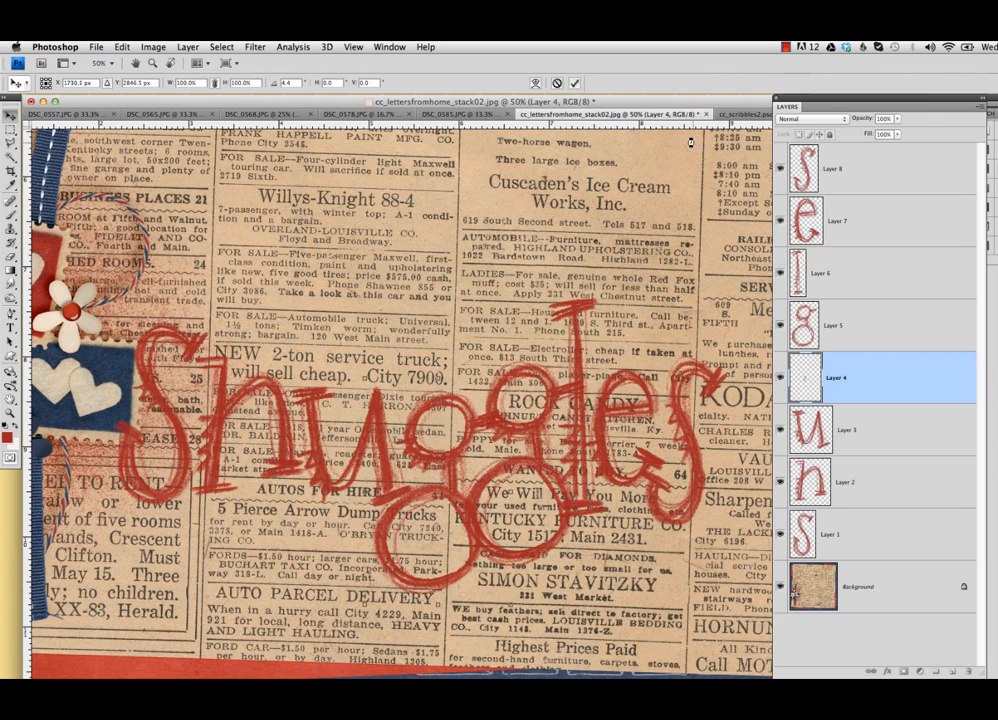
Step: Rotate the second g on Layer 5 by about -5.7 degrees and shift it slightly right and up
{"action": "left_click", "coordinate": [866, 330]}
{"action": "key", "text": "ctrl+t"}
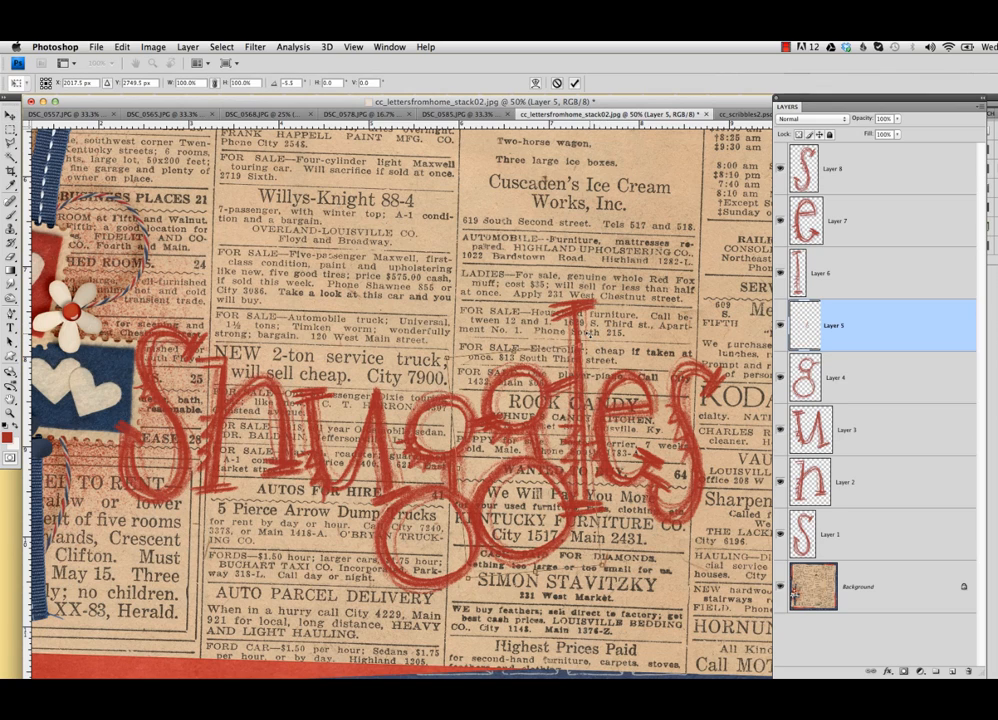
{"action": "mouse_move", "coordinate": [529, 431]}
{"action": "left_mouse_down"}
{"action": "mouse_move", "coordinate": [543, 416]}
{"action": "mouse_move", "coordinate": [536, 430]}
{"action": "mouse_move", "coordinate": [424, 342]}
{"action": "mouse_move", "coordinate": [545, 425]}
{"action": "left_mouse_up"}
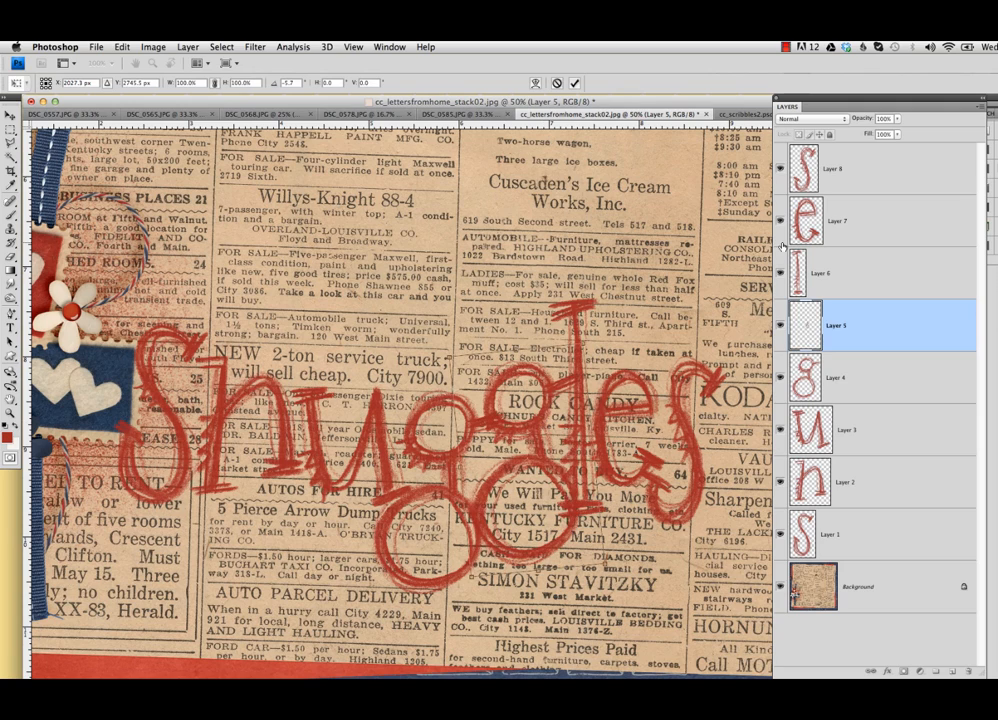
{"action": "left_click", "coordinate": [574, 83]}
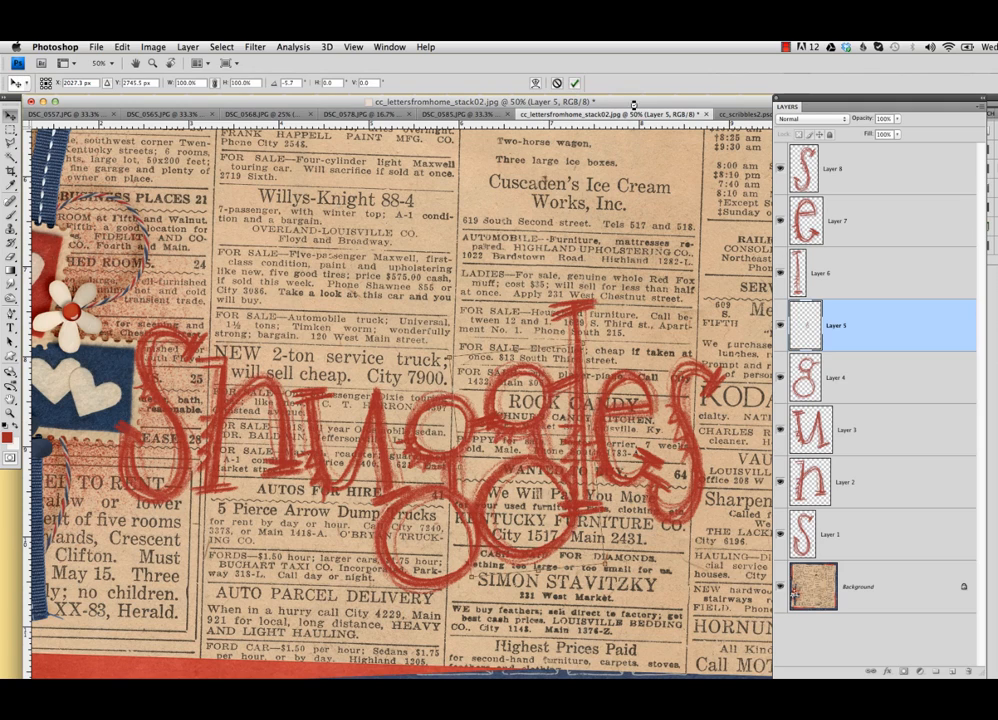
Step: Rotate the letter l on Layer 6 by about 6.5 degrees and nudge it slightly up and right
{"action": "left_click", "coordinate": [852, 280]}
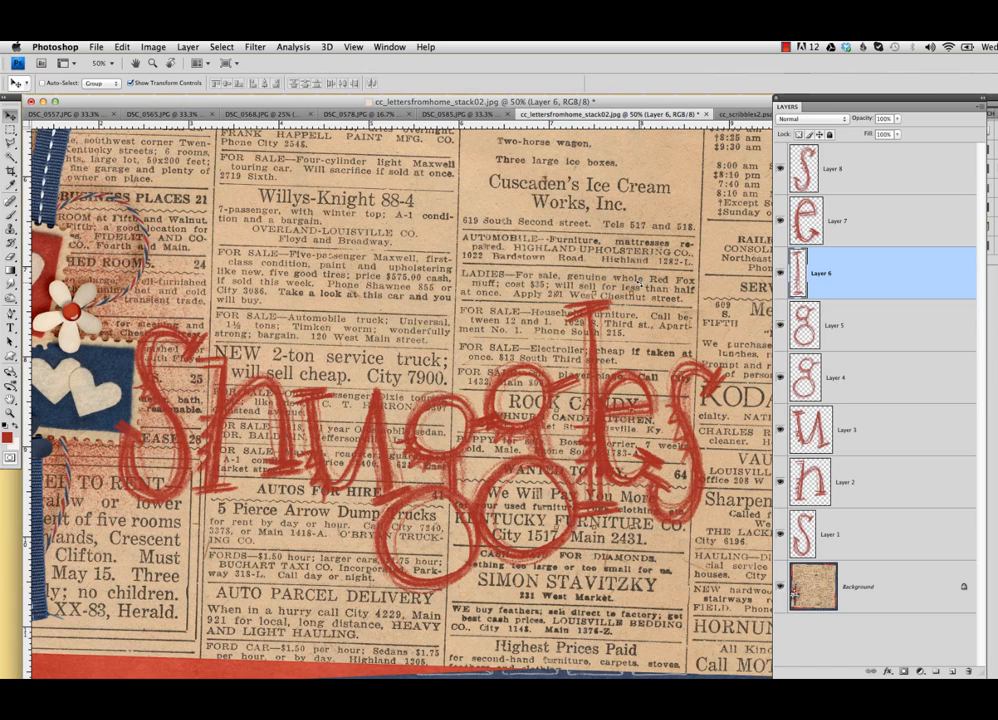
{"action": "key", "text": "ctrl+t"}
{"action": "left_click_drag", "start_coordinate": [634, 279], "coordinate": [637, 281]}
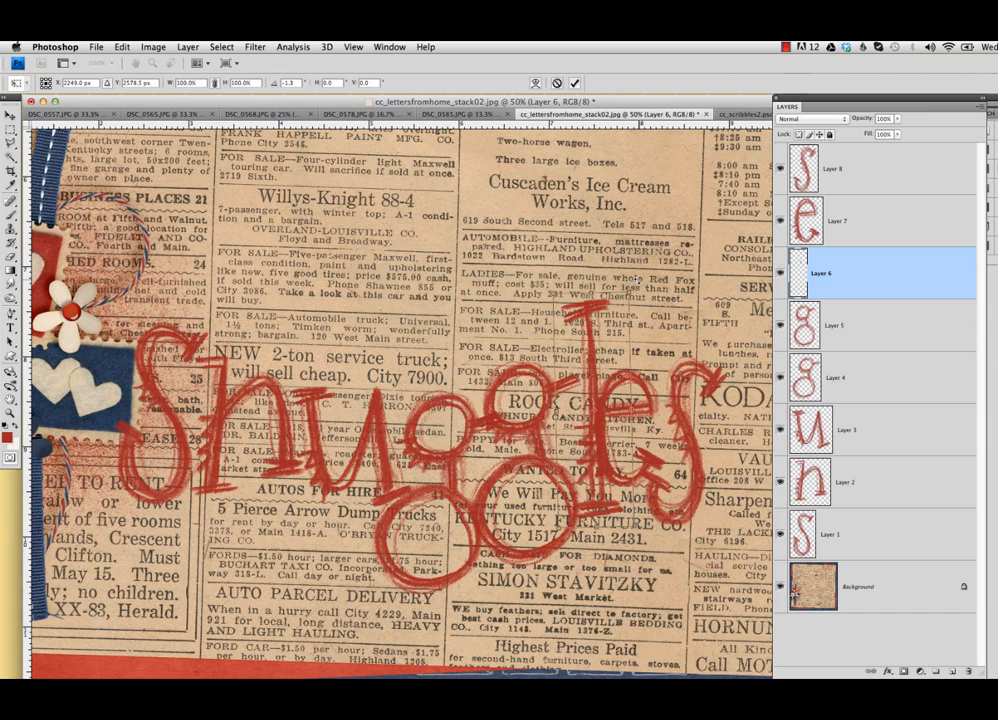
{"action": "left_click_drag", "start_coordinate": [634, 280], "coordinate": [652, 282]}
{"action": "key", "text": "Up"}
{"action": "key", "text": "Up"}
{"action": "key", "text": "Up"}
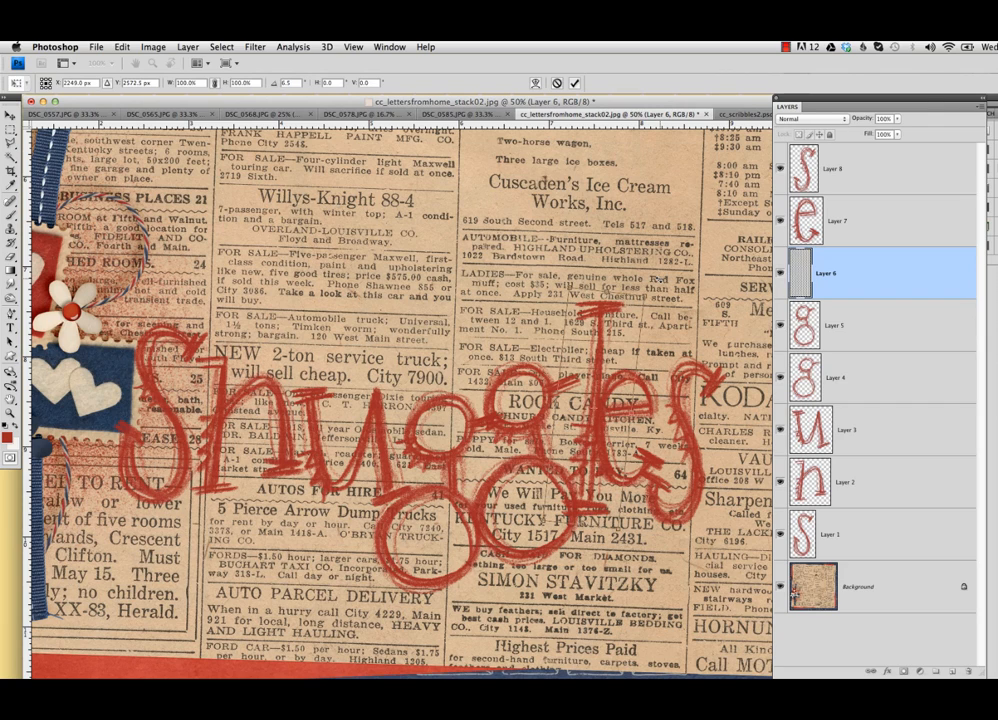
{"action": "key", "text": "Right"}
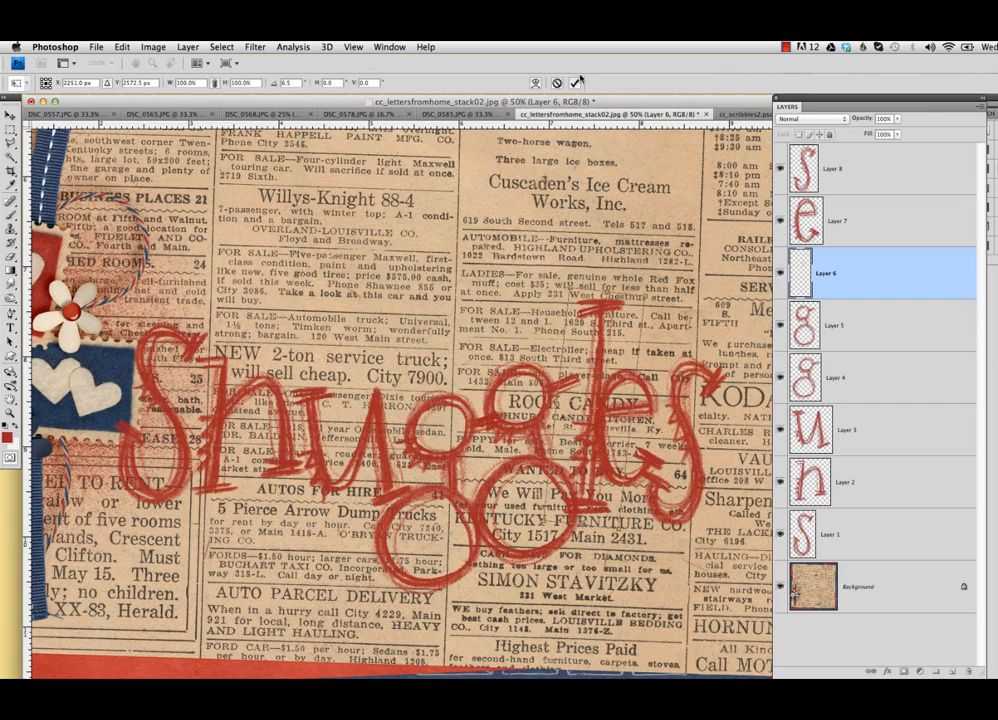
{"action": "key", "text": "Return"}
Step: Move the letter e on Layer 7 slightly right and down, and shift the final s on Layer 8 right to even the spacing
{"action": "left_click", "coordinate": [848, 202]}
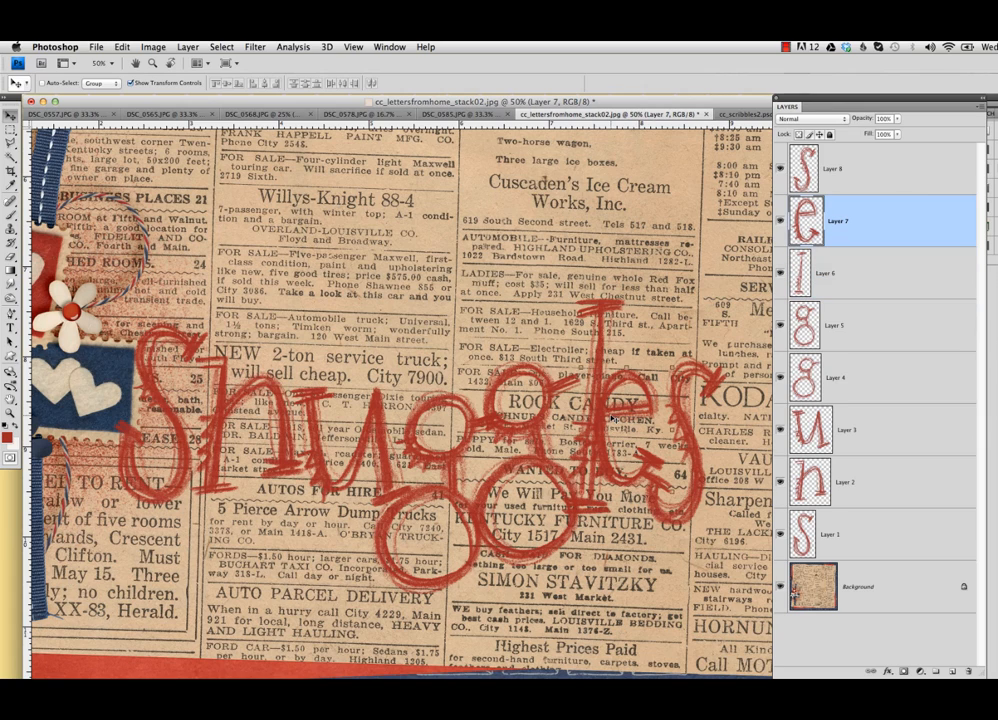
{"action": "mouse_move", "coordinate": [612, 416]}
{"action": "left_mouse_down"}
{"action": "mouse_move", "coordinate": [630, 406]}
{"action": "mouse_move", "coordinate": [627, 421]}
{"action": "left_mouse_up"}
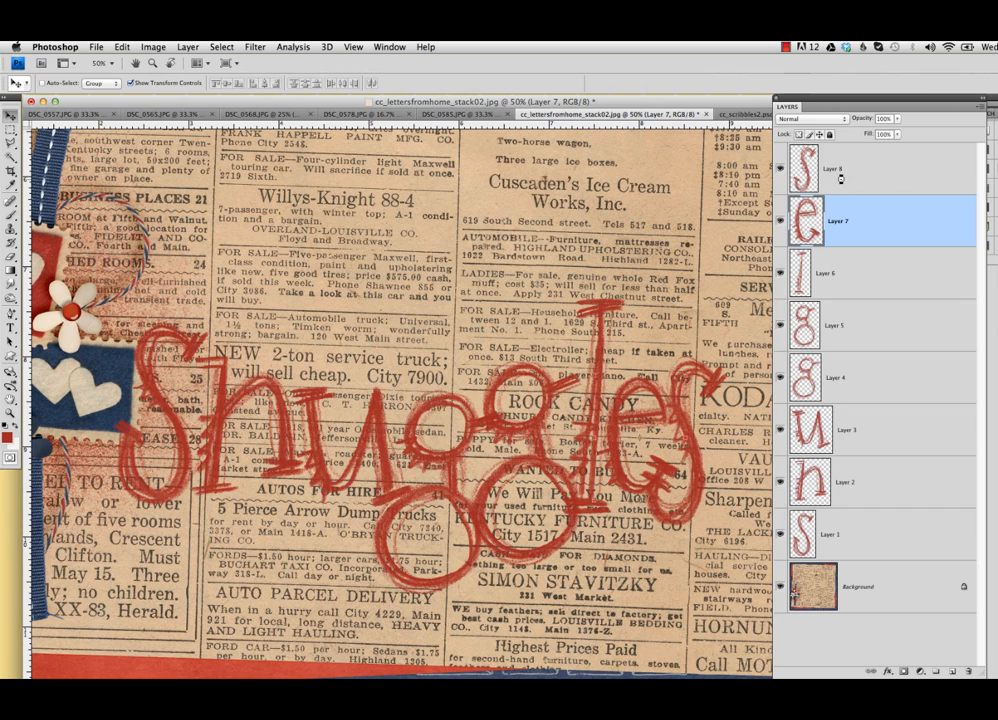
{"action": "left_click", "coordinate": [840, 172]}
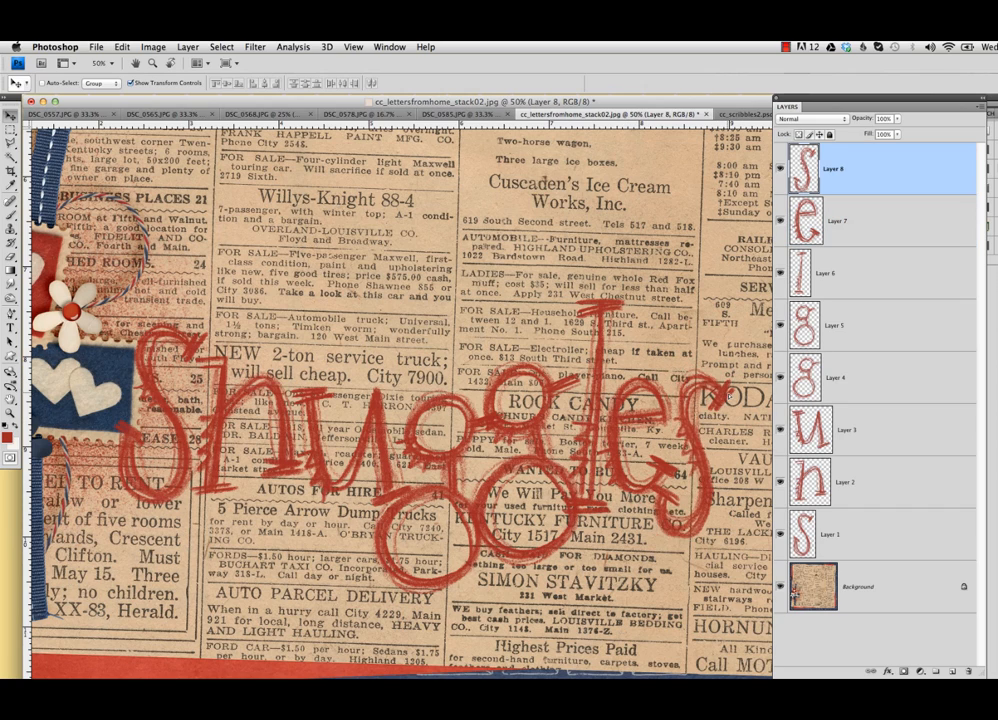
{"action": "left_click_drag", "start_coordinate": [729, 396], "coordinate": [742, 388]}
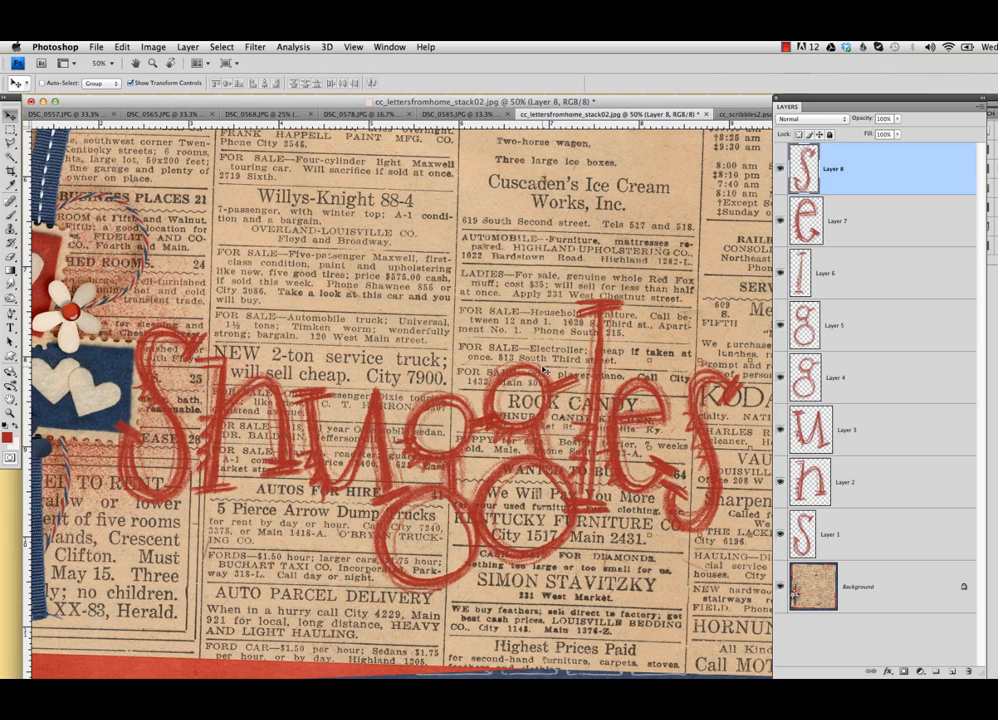
Step: Select all eight letter layers, Layer 1 through Layer 8, and move the whole word slightly right and up
{"action": "scroll", "coordinate": [543, 371], "scroll_direction": "right", "scroll_amount": 3}
{"action": "scroll", "coordinate": [543, 371], "scroll_direction": "left", "scroll_amount": 3}
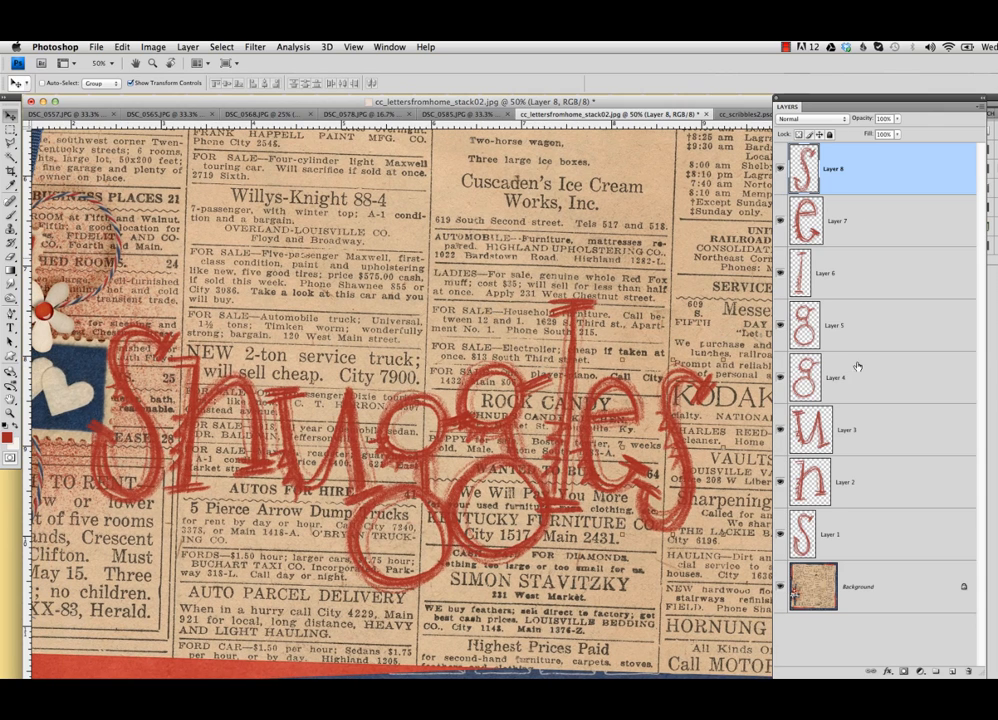
{"action": "left_click", "coordinate": [820, 536], "text": "shift"}
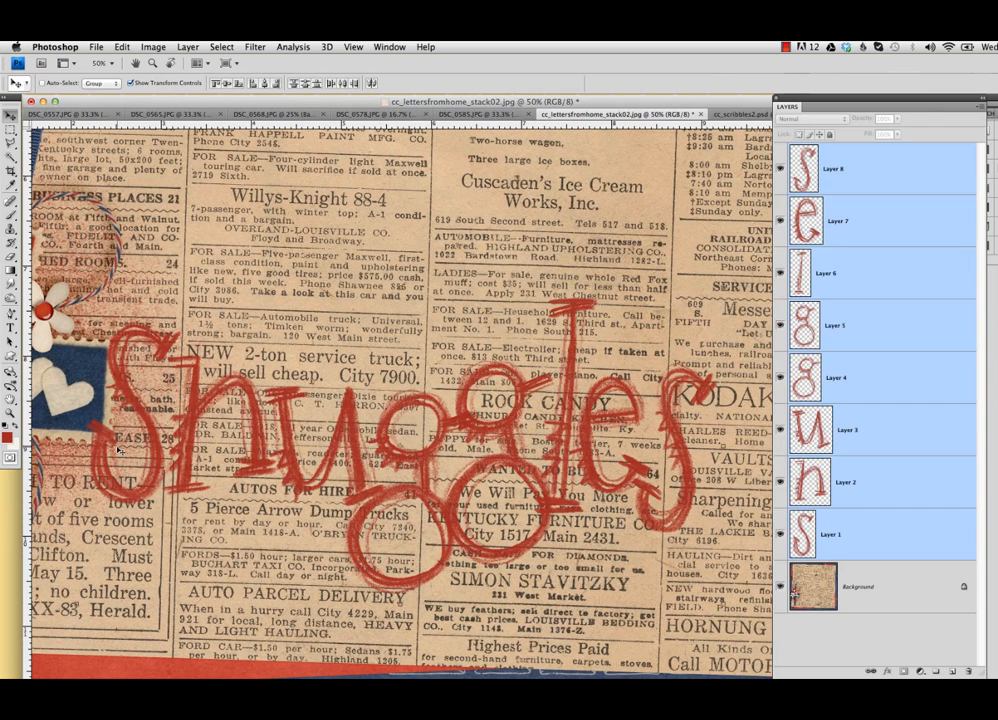
{"action": "left_click_drag", "start_coordinate": [143, 425], "coordinate": [175, 418]}
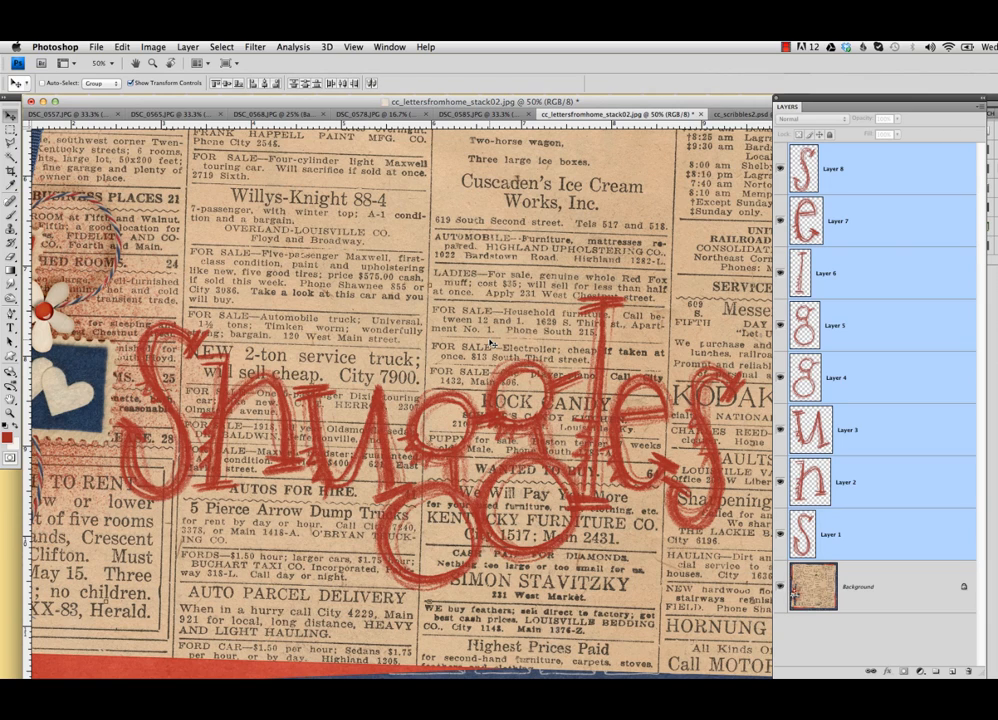
Step: With Layer 1 active, set the foreground color to dark blue #243853 sampled from the denim patch behind the heart
{"action": "left_click", "coordinate": [850, 536]}
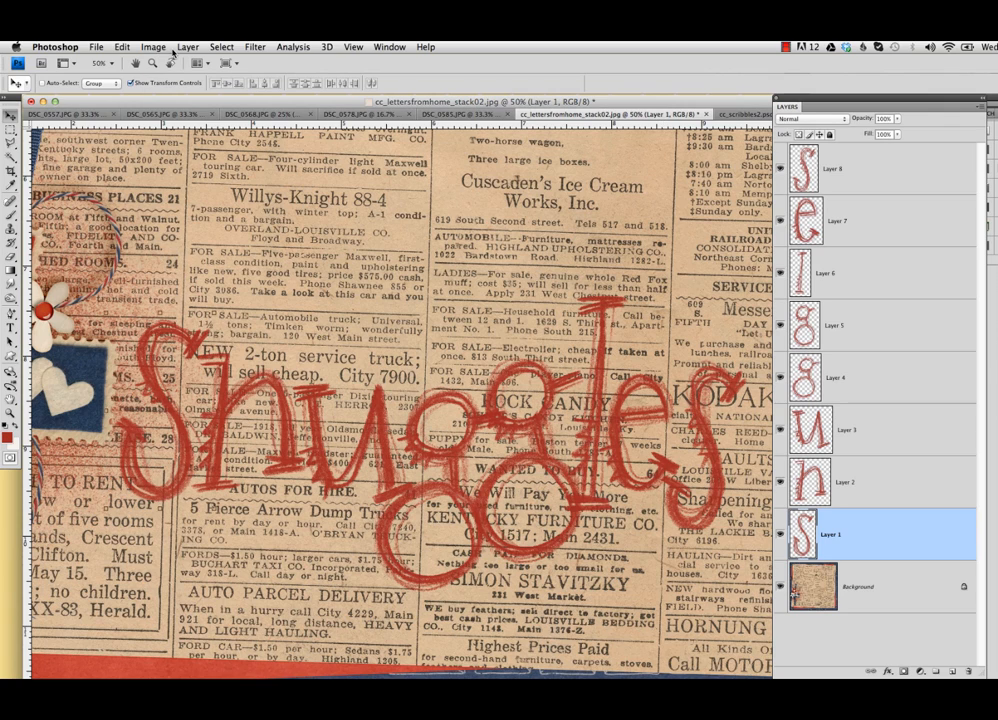
{"action": "left_click", "coordinate": [7, 435]}
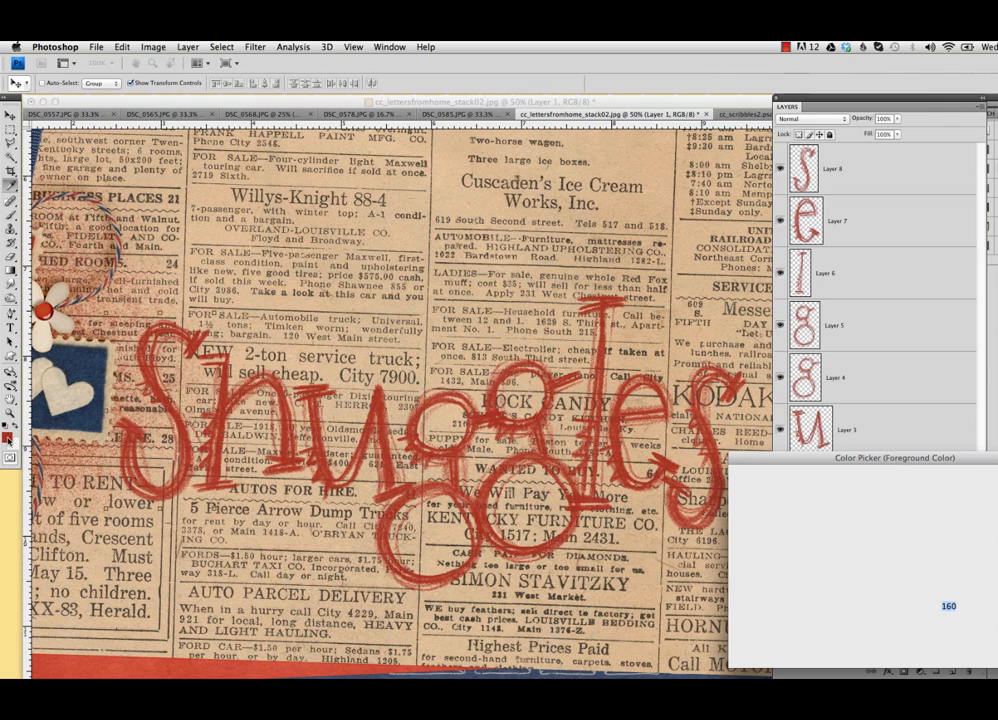
{"action": "left_click", "coordinate": [75, 367]}
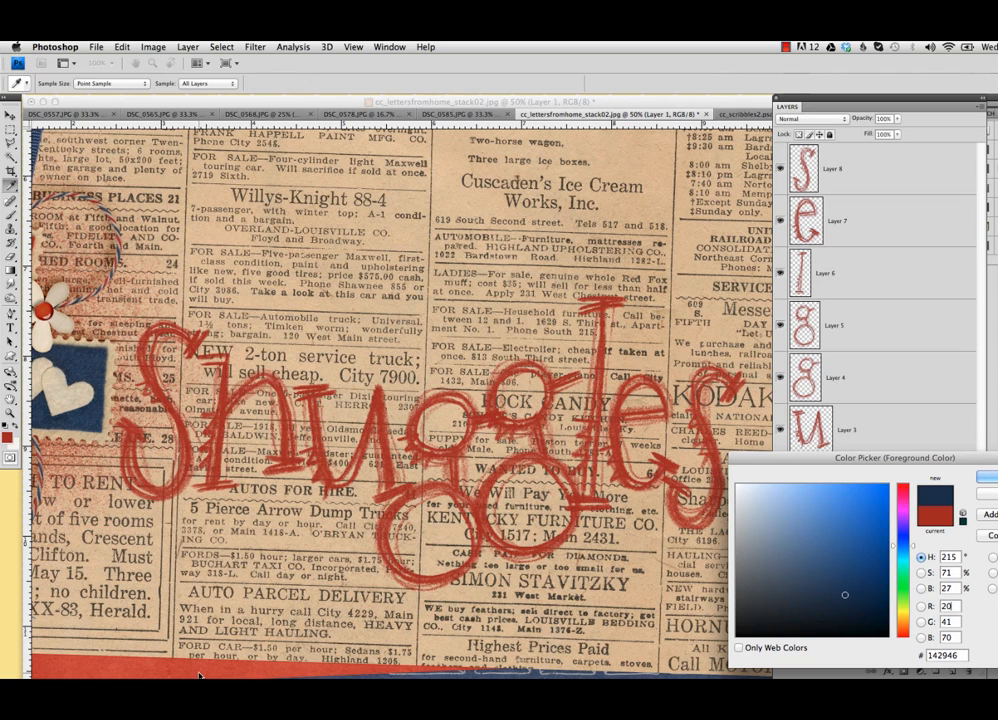
{"action": "left_click", "coordinate": [795, 573]}
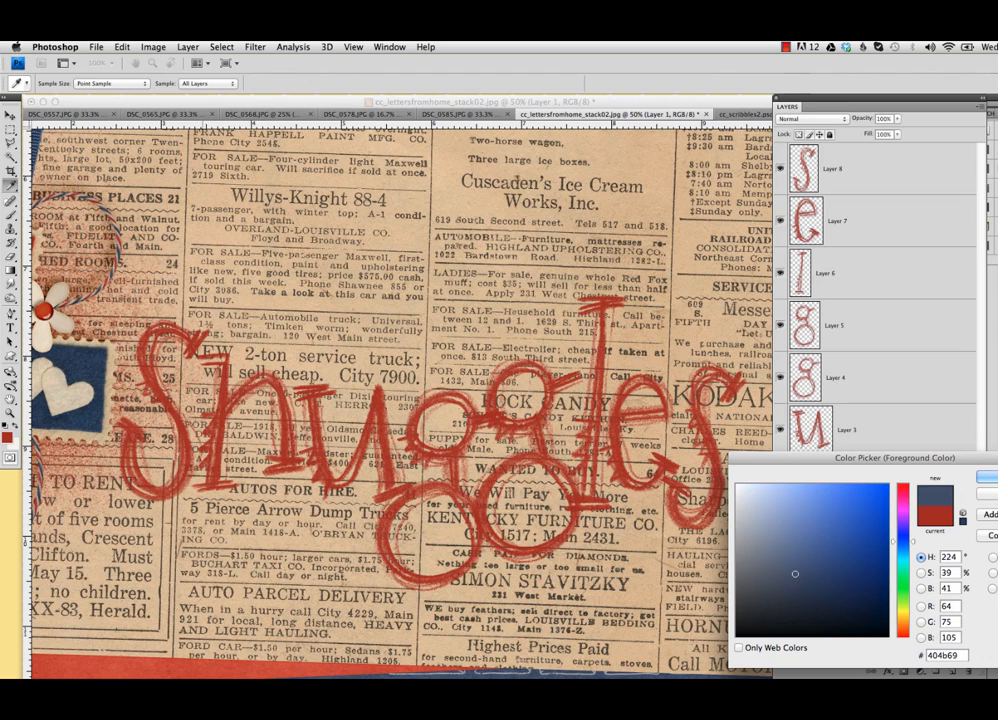
{"action": "left_click", "coordinate": [83, 420]}
{"action": "left_click", "coordinate": [84, 422]}
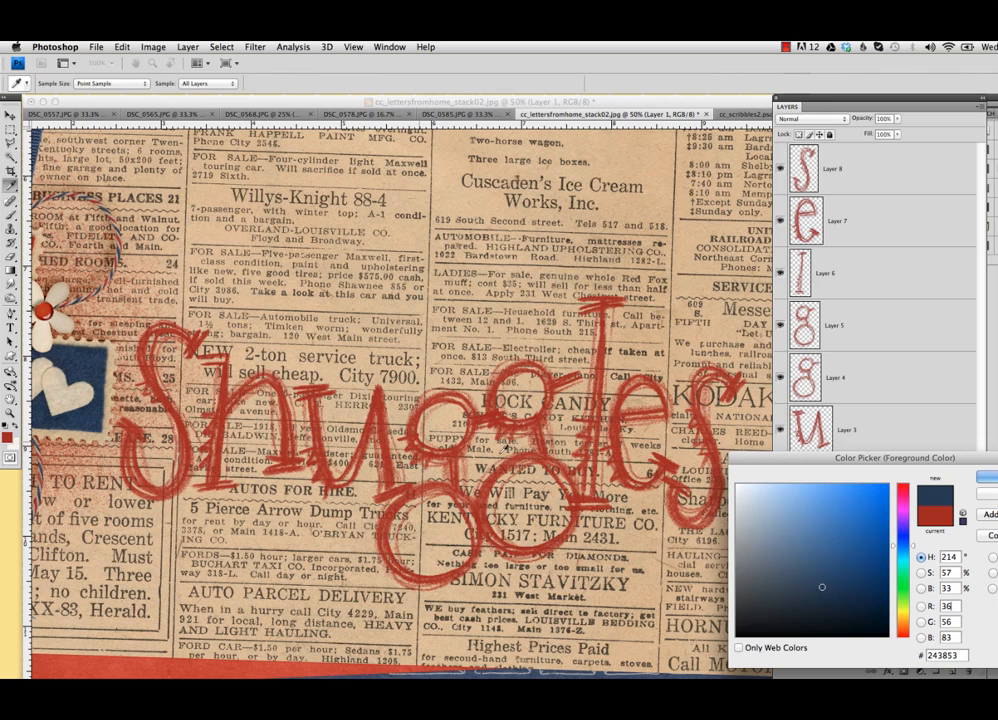
{"action": "key", "text": "Return"}
{"action": "key", "text": "v"}
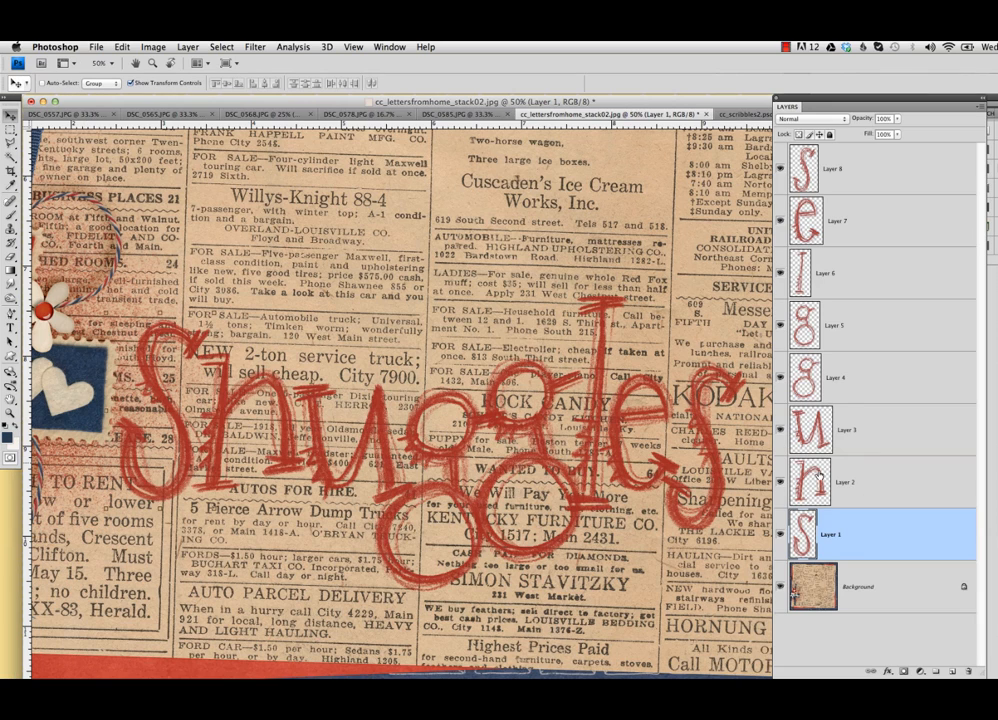
Step: Add a #243853 solid color fill layer above Layer 1 and clip it to the first letter s
{"action": "left_click", "coordinate": [188, 47]}
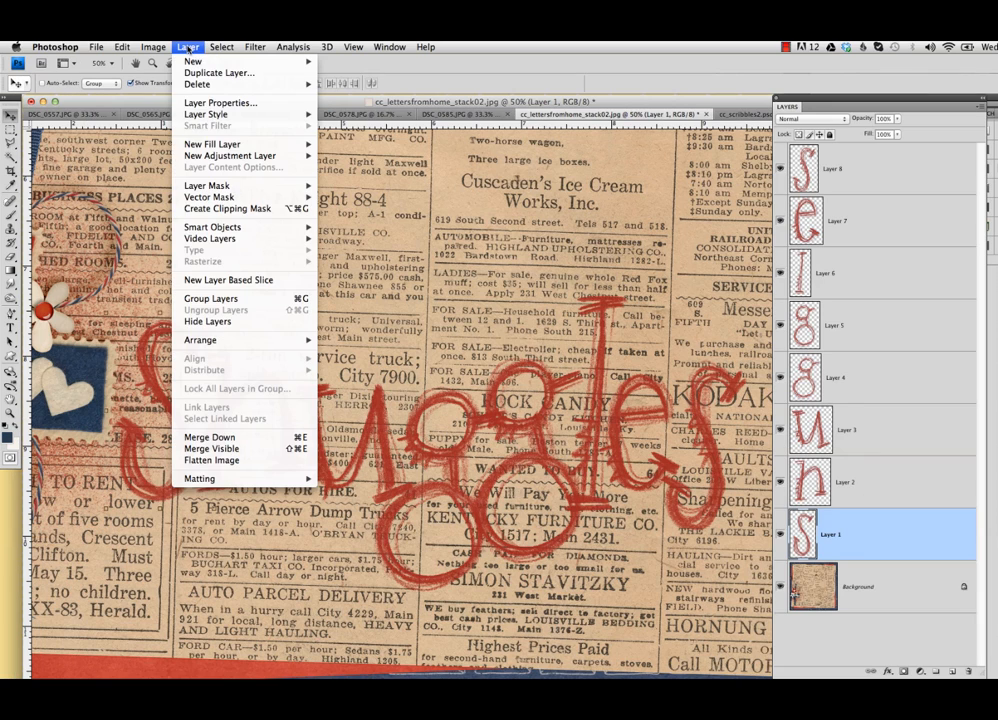
{"action": "mouse_move", "coordinate": [240, 144]}
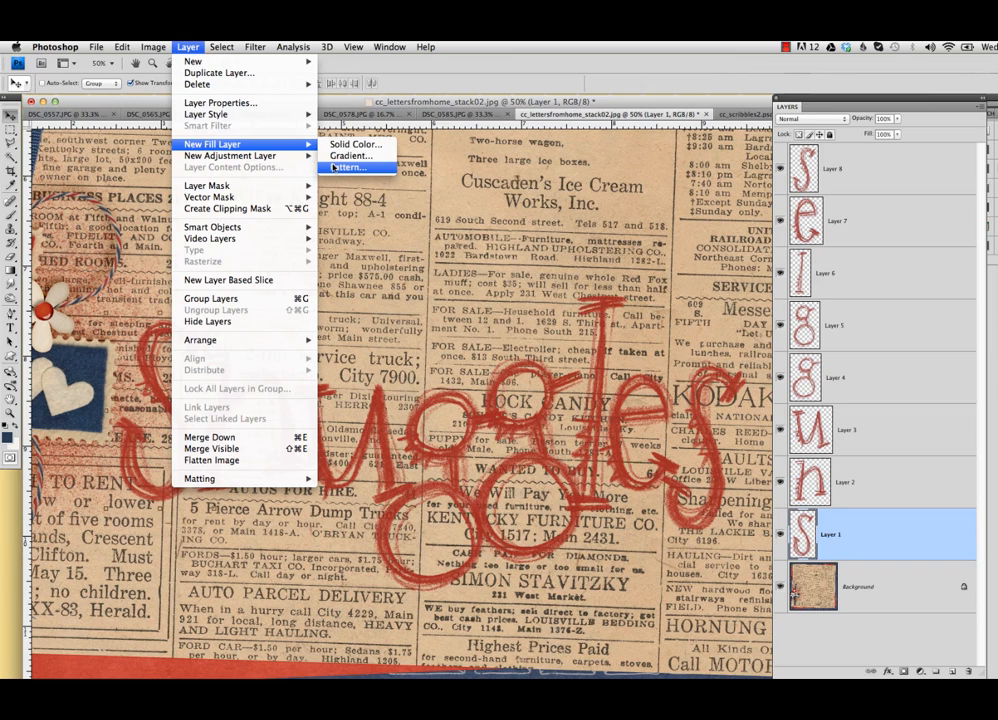
{"action": "left_click", "coordinate": [350, 145]}
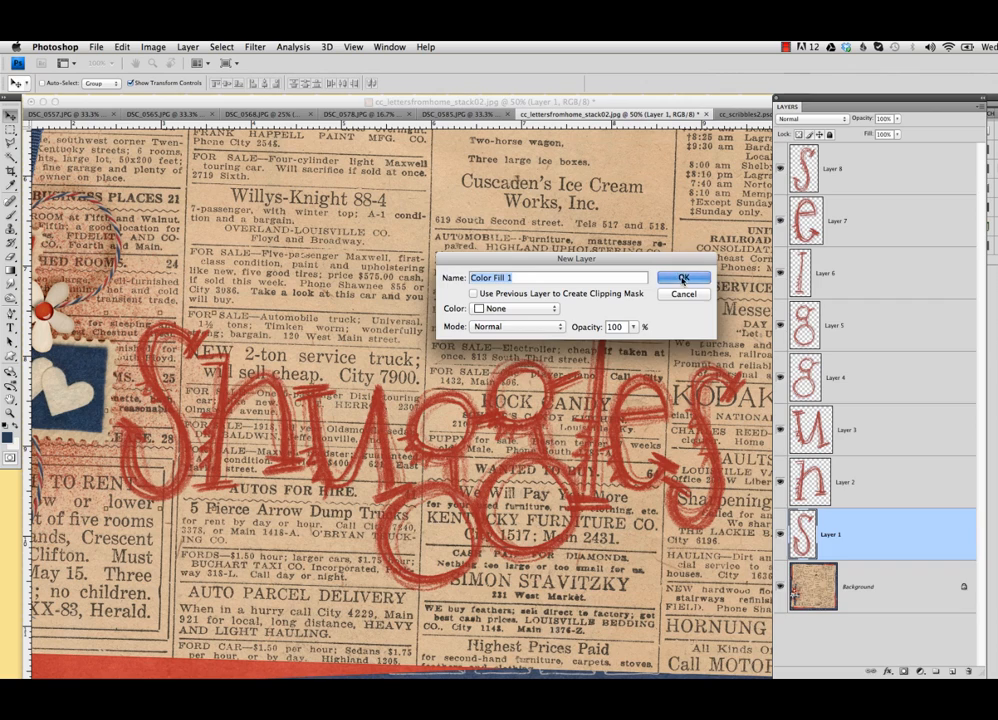
{"action": "left_click", "coordinate": [683, 277]}
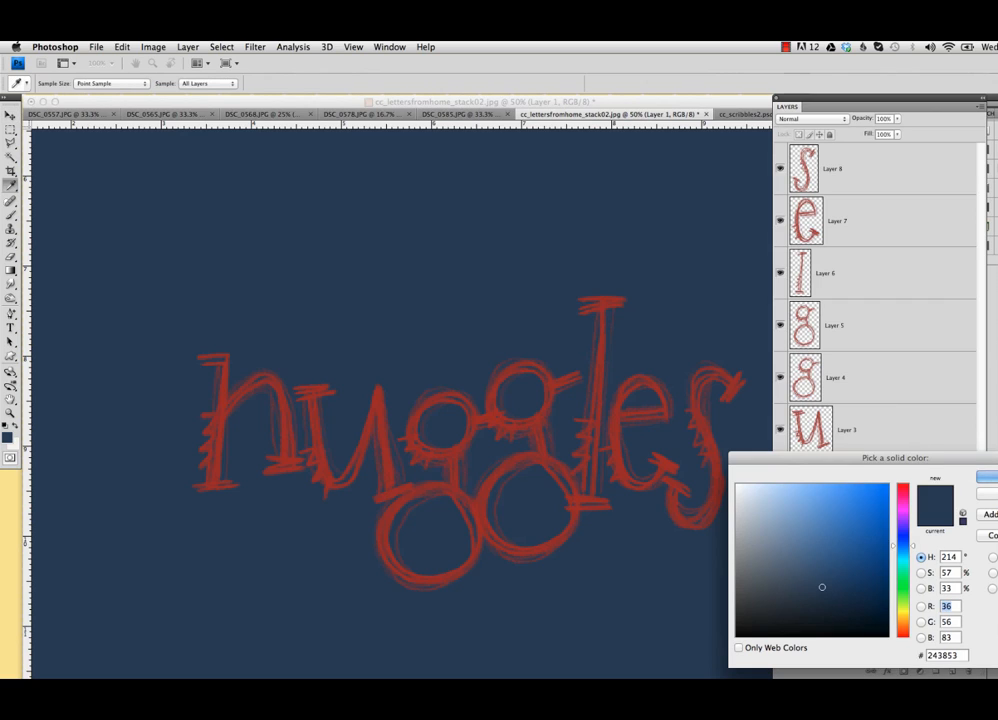
{"action": "key", "text": "Return"}
{"action": "key", "text": "v"}
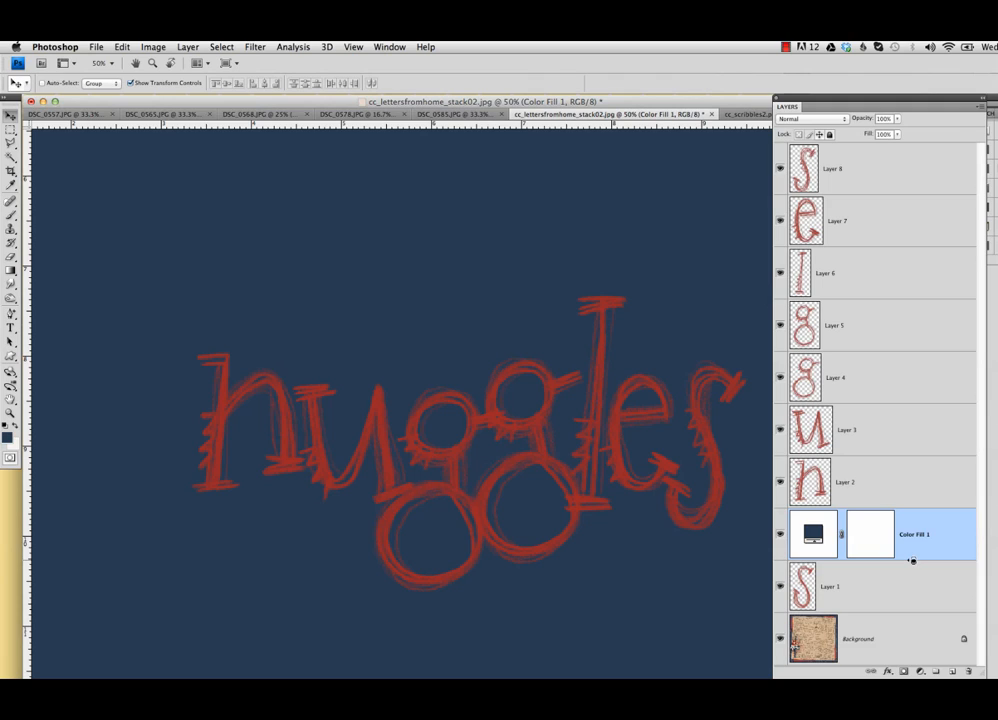
{"action": "left_click", "coordinate": [912, 561], "text": "alt"}
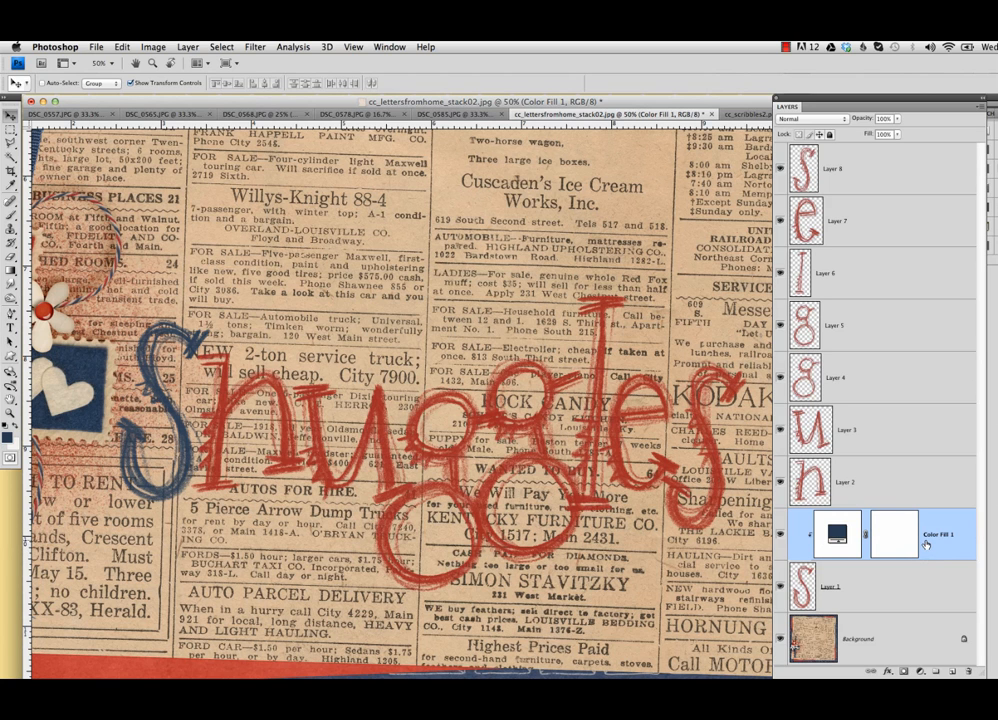
Step: Duplicate the blue color fill above the n, u and both g layers, clipping each copy to its letter
{"action": "left_click_drag", "start_coordinate": [930, 540], "coordinate": [929, 460]}
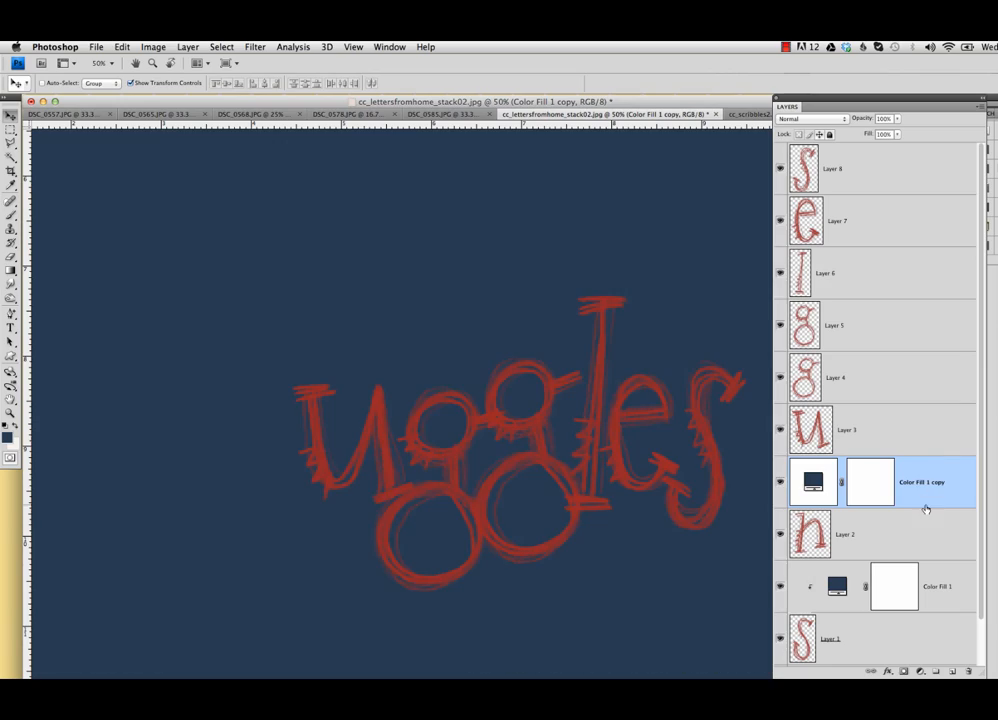
{"action": "left_click", "coordinate": [930, 508], "text": "alt"}
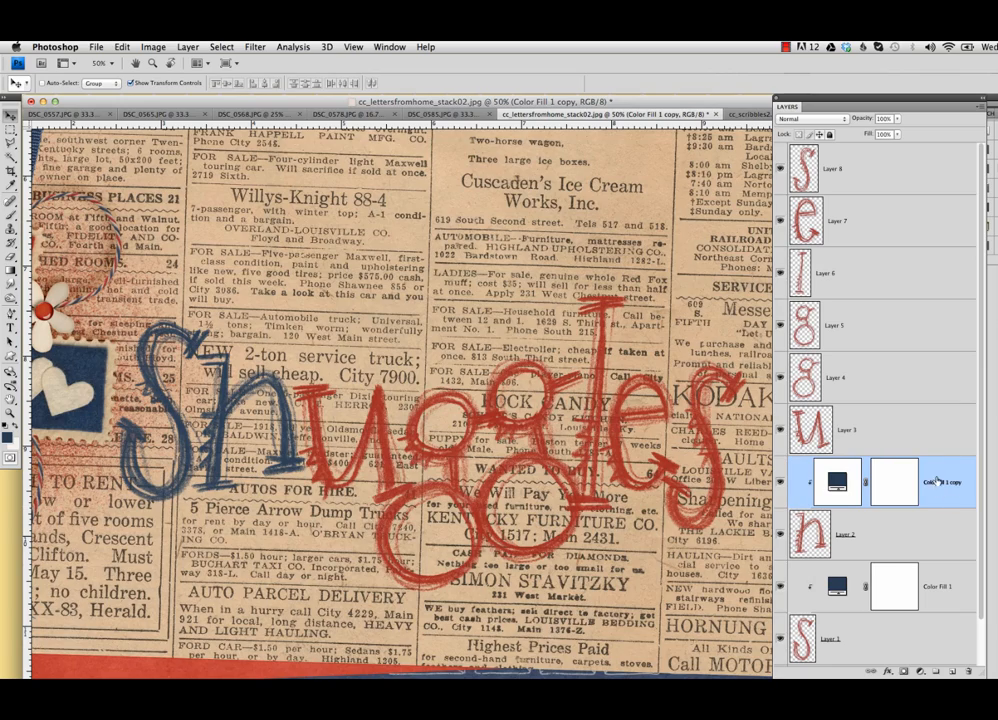
{"action": "left_click_drag", "start_coordinate": [940, 478], "coordinate": [931, 455]}
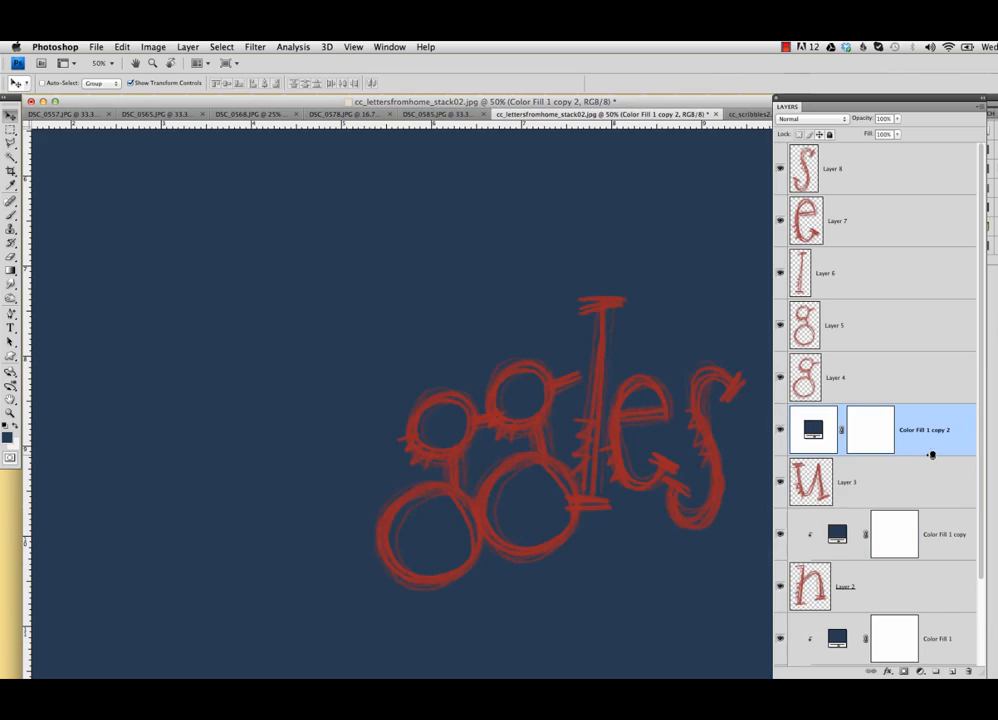
{"action": "left_click", "coordinate": [931, 455], "text": "alt"}
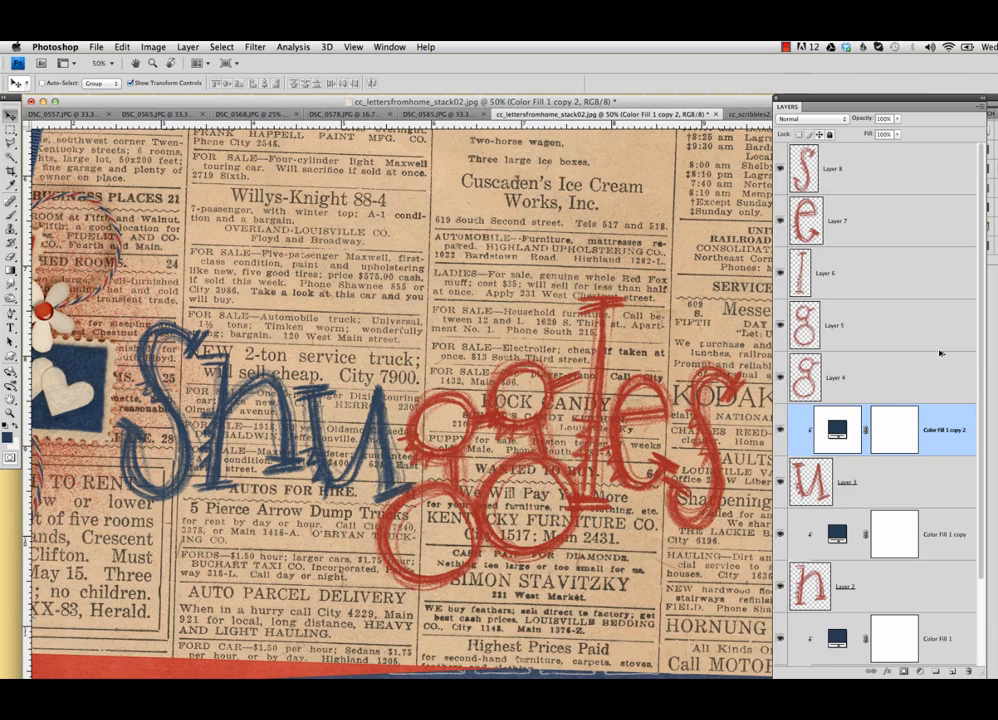
{"action": "mouse_move", "coordinate": [940, 353]}
{"action": "left_mouse_down"}
{"action": "mouse_move", "coordinate": [930, 330]}
{"action": "mouse_move", "coordinate": [930, 352]}
{"action": "left_mouse_up"}
{"action": "left_click", "coordinate": [931, 405], "text": "alt"}
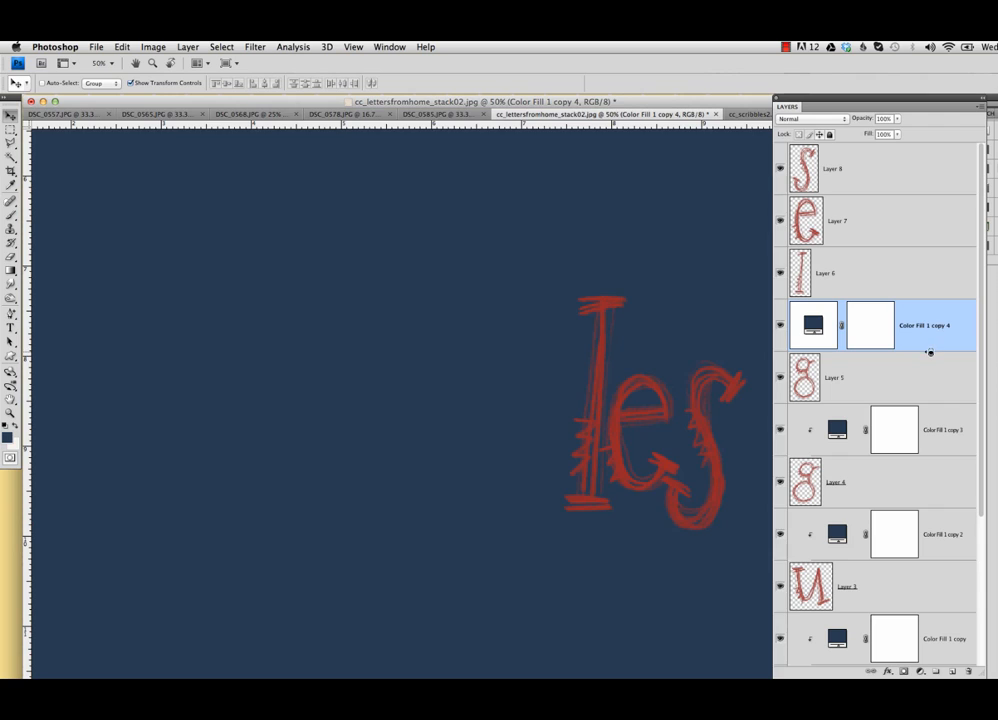
{"action": "left_click", "coordinate": [930, 352], "text": "alt"}
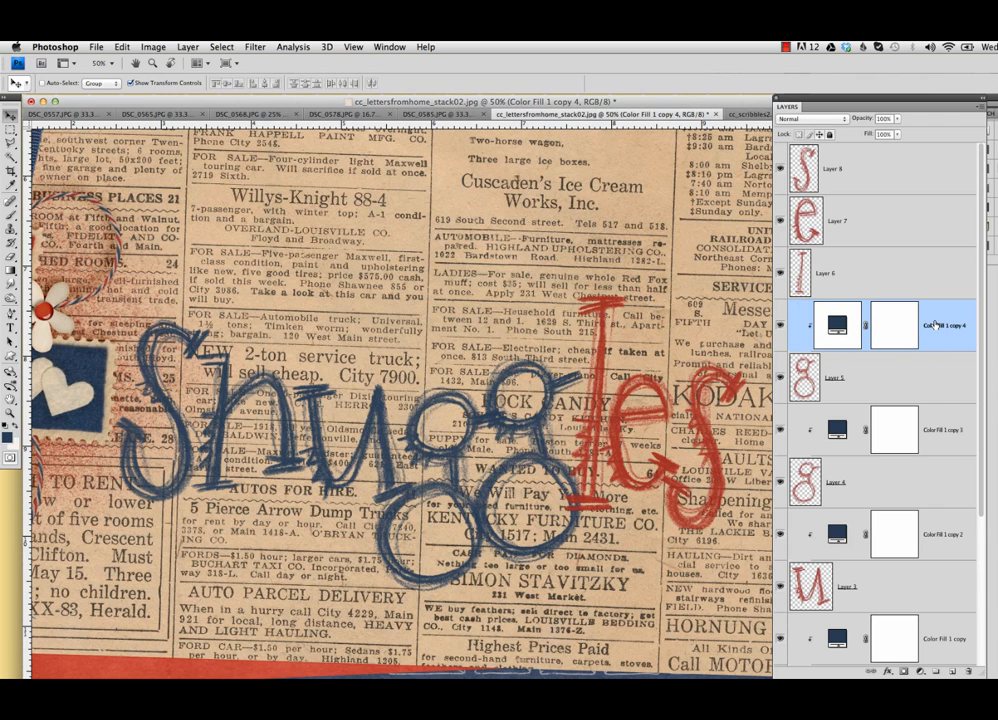
Step: Duplicate the blue color fill above the l, e and final s layers, clipping each copy to its letter
{"action": "left_click_drag", "start_coordinate": [935, 323], "coordinate": [928, 300]}
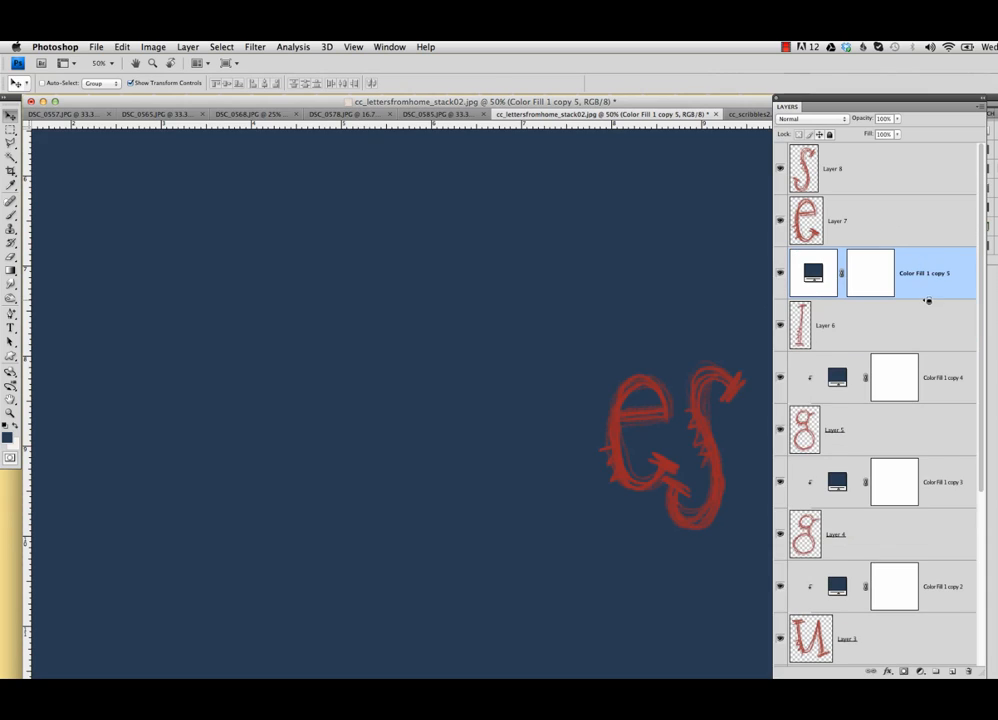
{"action": "left_click", "coordinate": [928, 299], "text": "alt"}
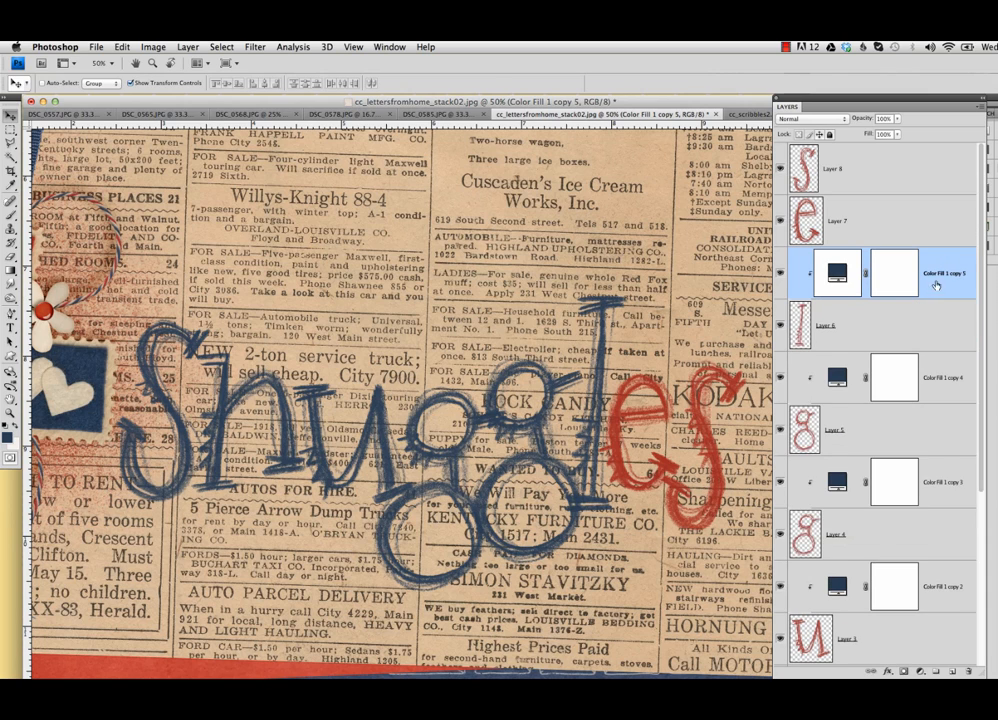
{"action": "left_click_drag", "start_coordinate": [928, 211], "coordinate": [929, 210]}
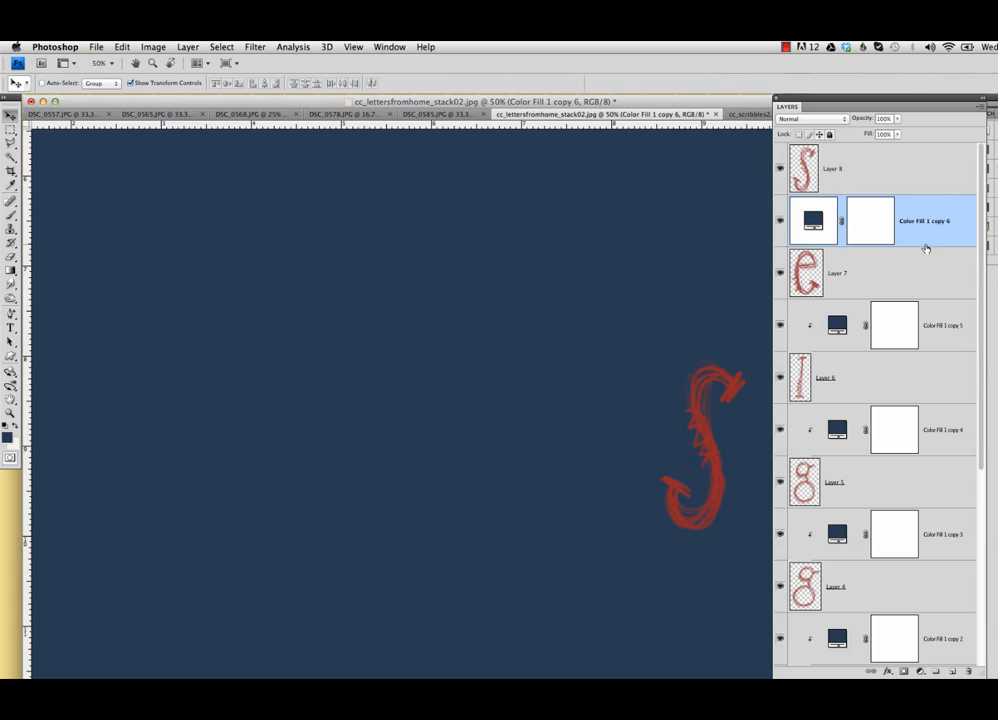
{"action": "left_click", "coordinate": [930, 248], "text": "alt"}
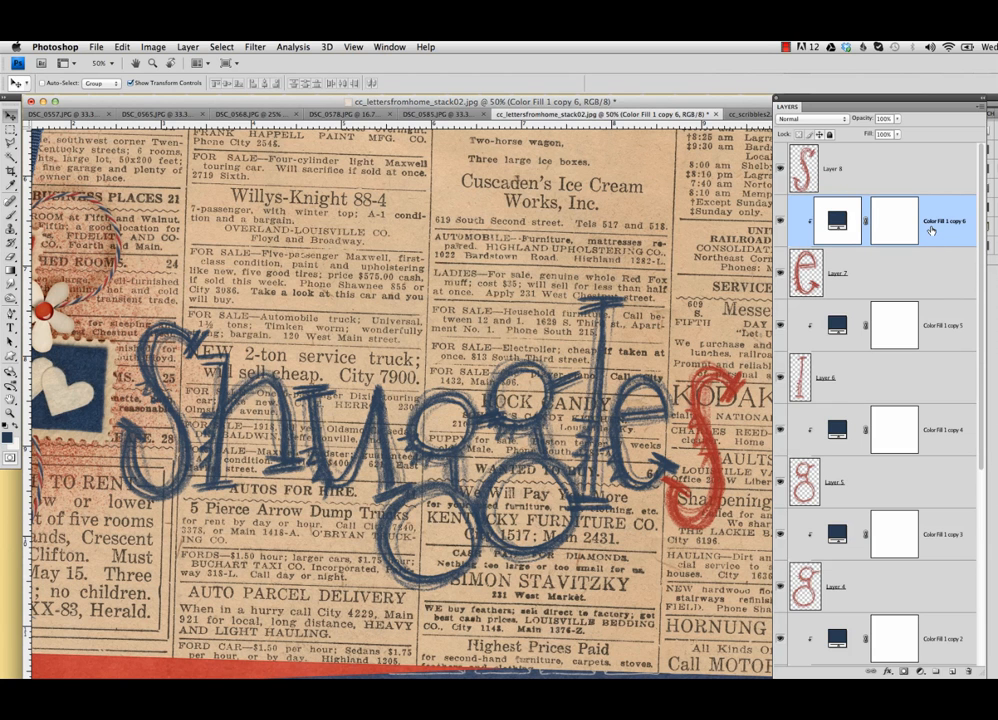
{"action": "left_click_drag", "start_coordinate": [930, 230], "coordinate": [929, 192]}
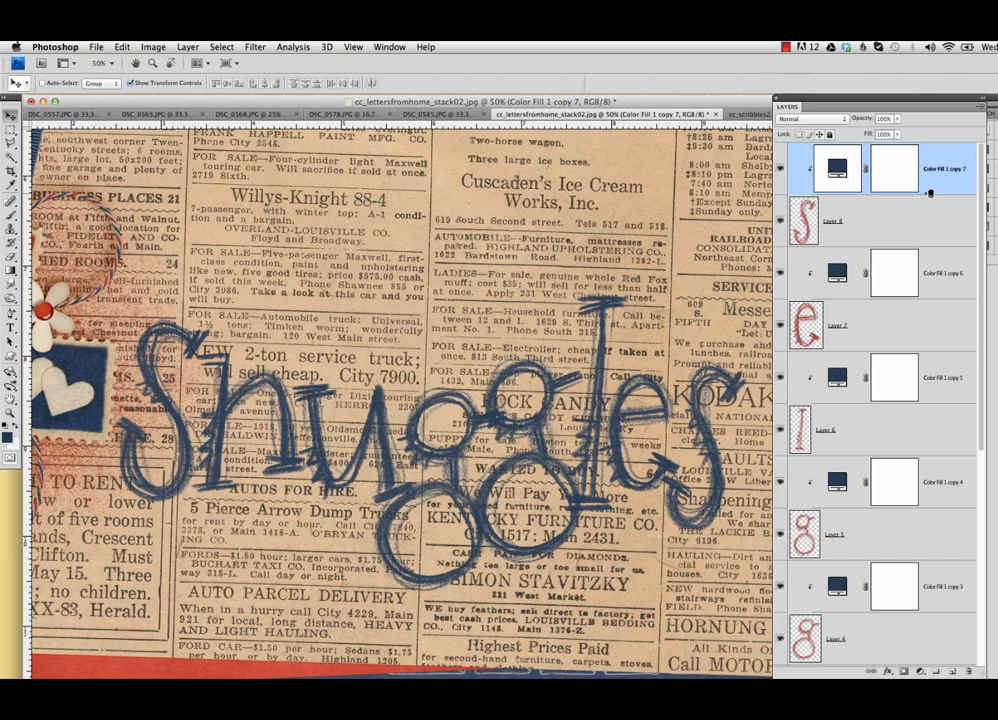
{"action": "left_click", "coordinate": [929, 193], "text": "alt"}
{"action": "key", "text": "super+plus"}
{"action": "key", "text": "super+plus"}
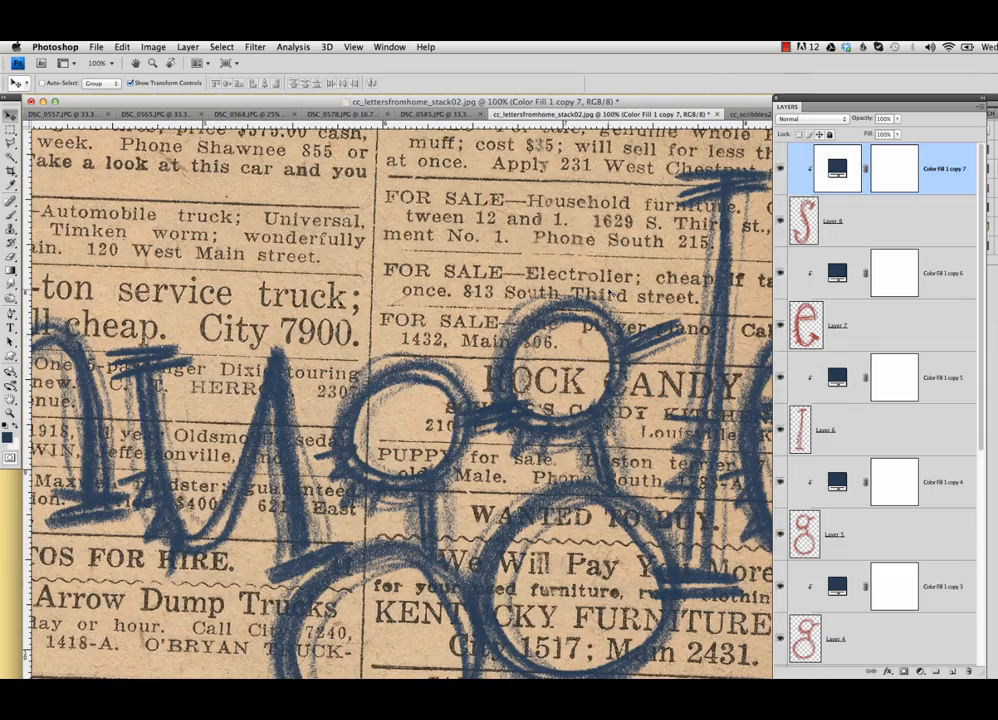
Step: Try the Multiply blend mode on the final s letter layer, Layer 8
{"action": "scroll", "coordinate": [274, 438], "scroll_direction": "left", "scroll_amount": 5}
{"action": "scroll", "coordinate": [274, 438], "scroll_direction": "down", "scroll_amount": 1}
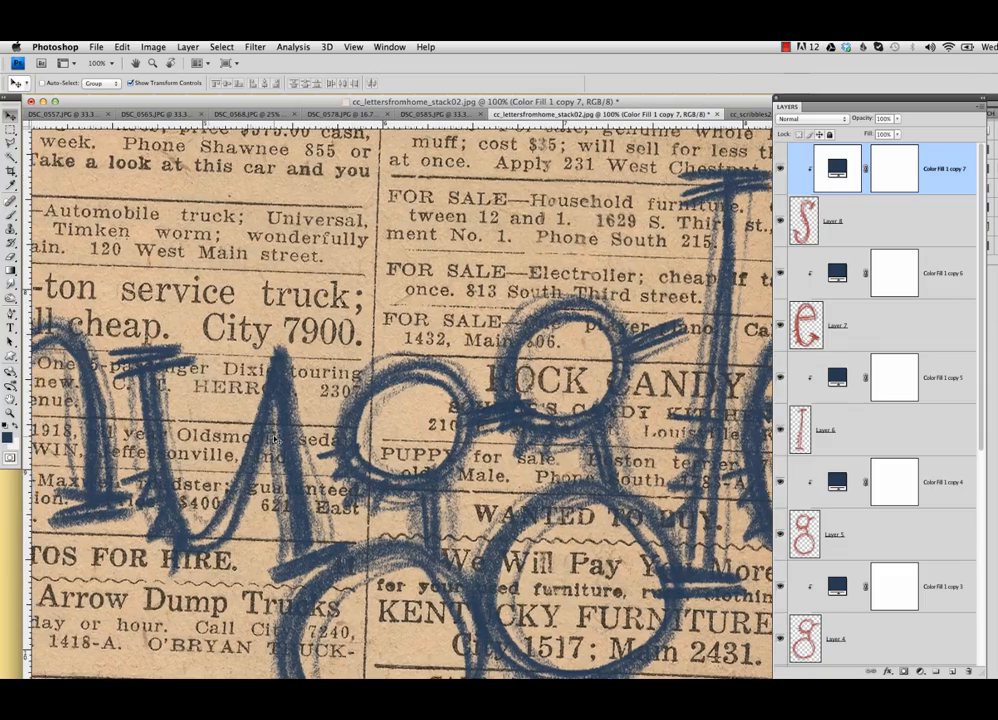
{"action": "scroll", "coordinate": [274, 438], "scroll_direction": "left", "scroll_amount": 3}
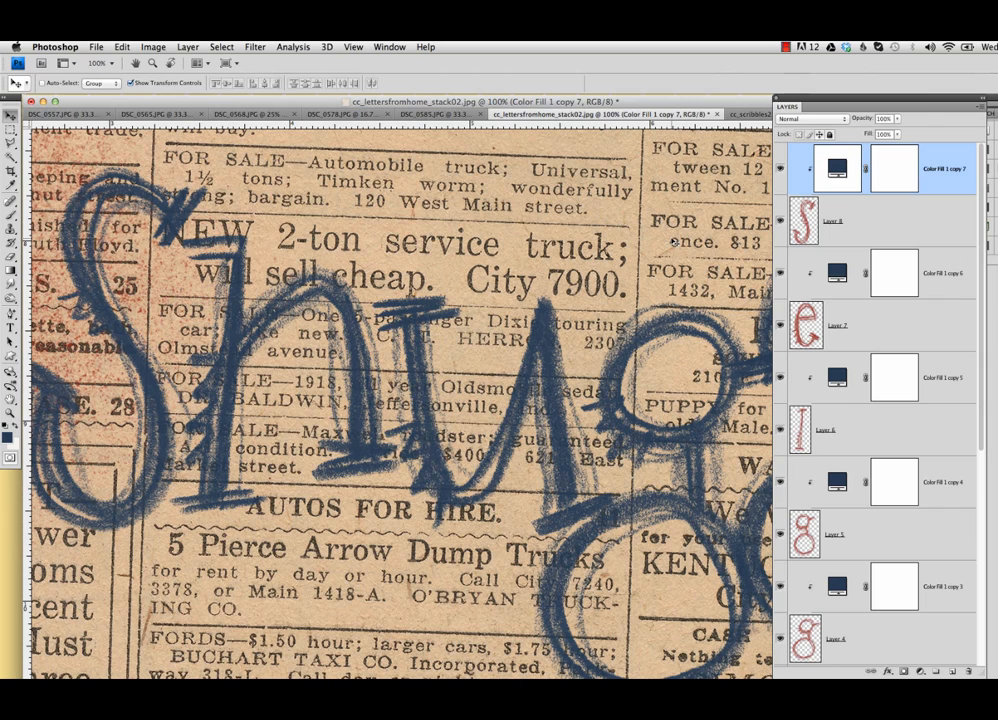
{"action": "left_click", "coordinate": [860, 232]}
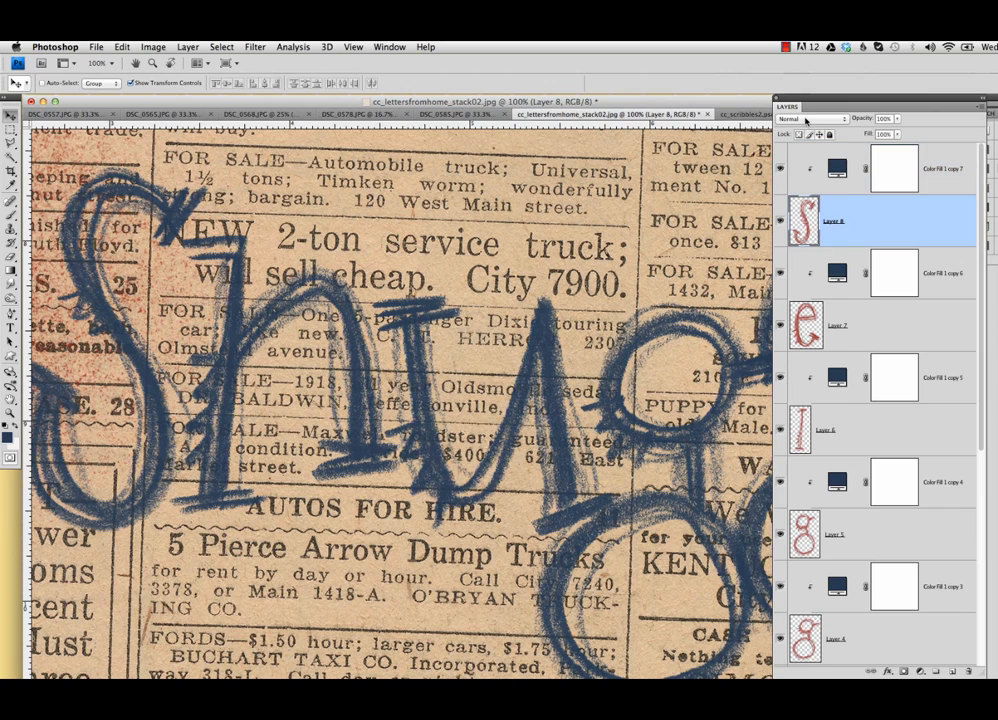
{"action": "left_click", "coordinate": [806, 119]}
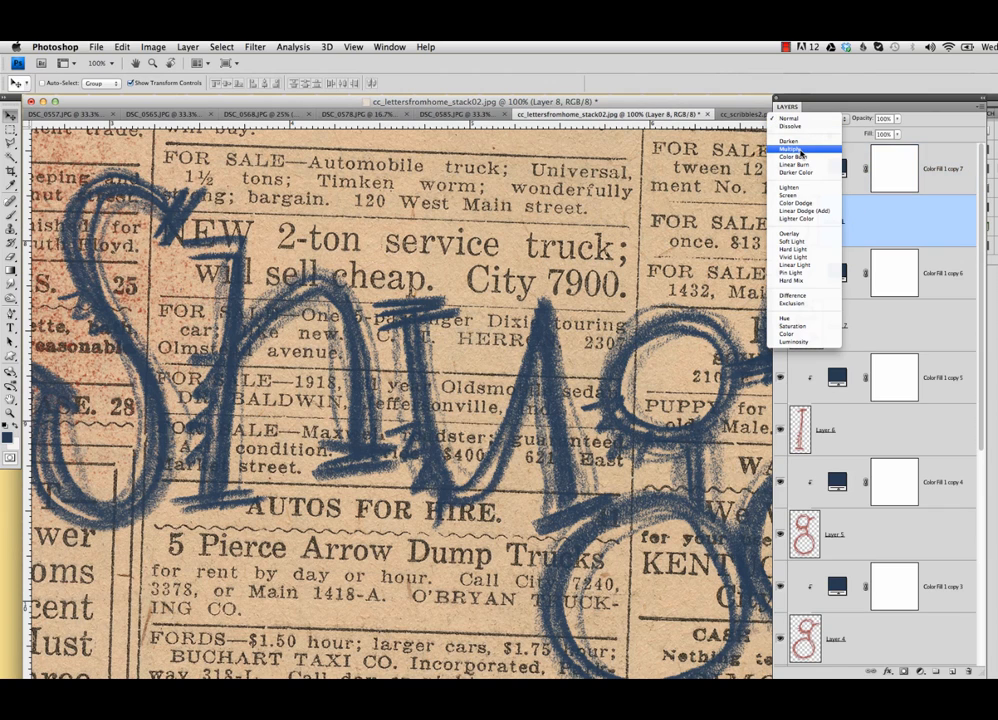
{"action": "left_click", "coordinate": [801, 150]}
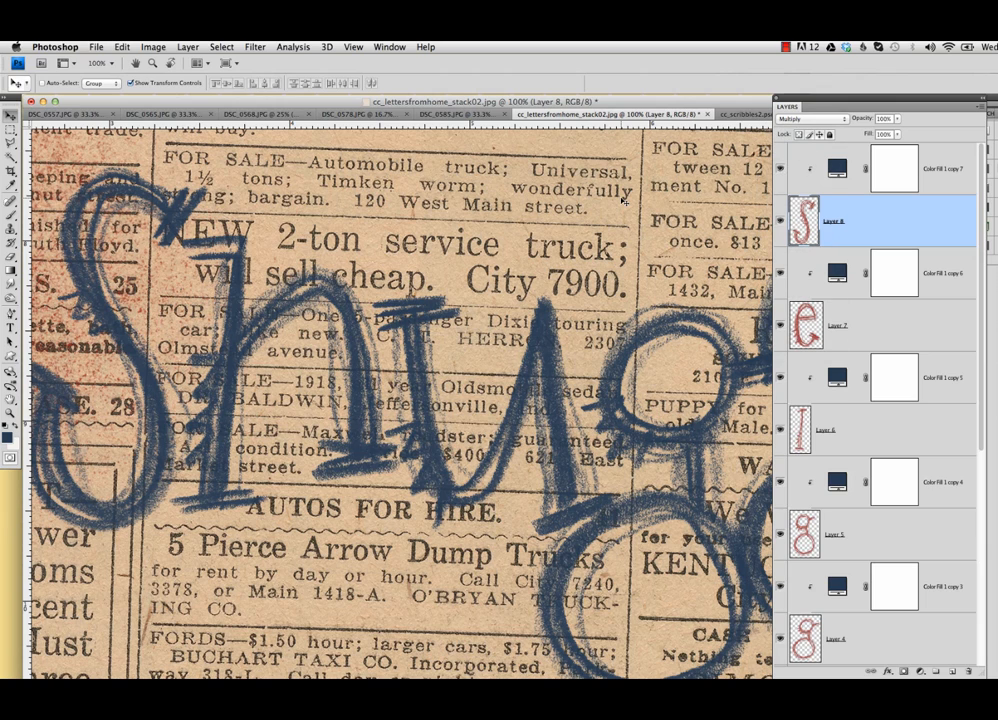
Step: Compare the letters over the newsprint and hide the blue color fill clipped to the final s to check its blending
{"action": "scroll", "coordinate": [225, 265], "scroll_direction": "left", "scroll_amount": 1}
{"action": "scroll", "coordinate": [285, 340], "scroll_direction": "left", "scroll_amount": 2}
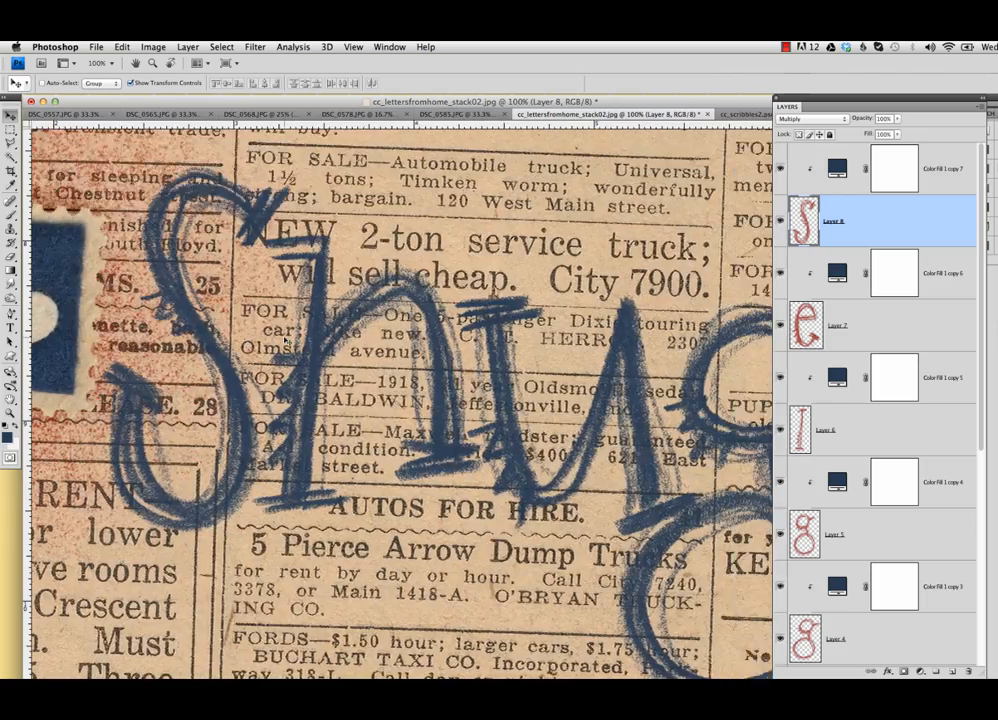
{"action": "scroll", "coordinate": [285, 340], "scroll_direction": "right", "scroll_amount": 10}
{"action": "scroll", "coordinate": [288, 342], "scroll_direction": "up", "scroll_amount": 2}
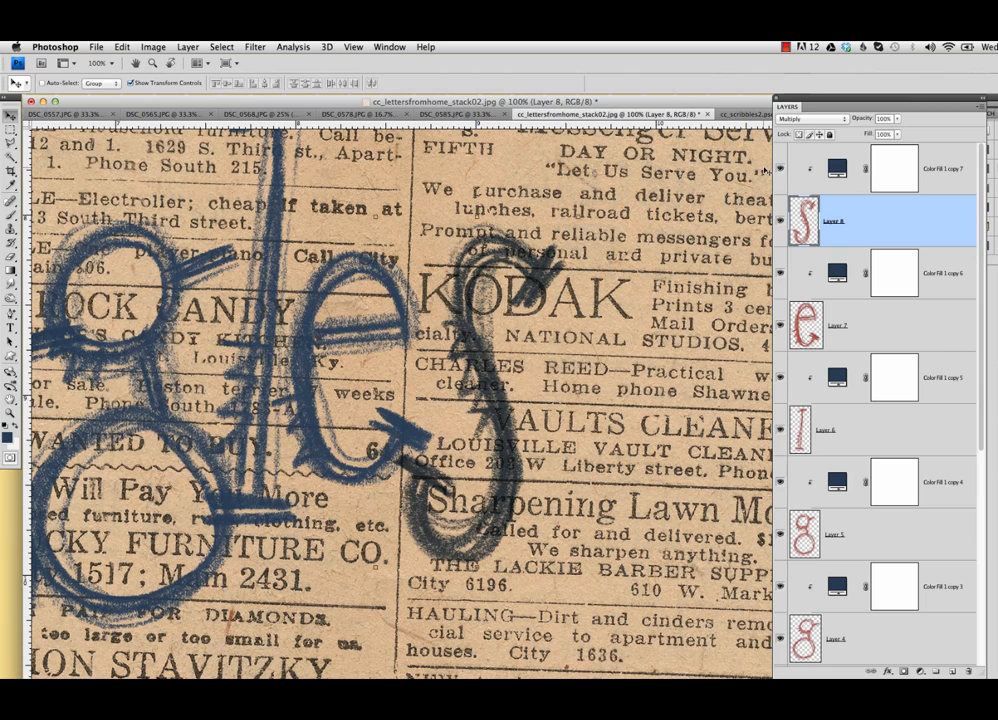
{"action": "left_click", "coordinate": [780, 169]}
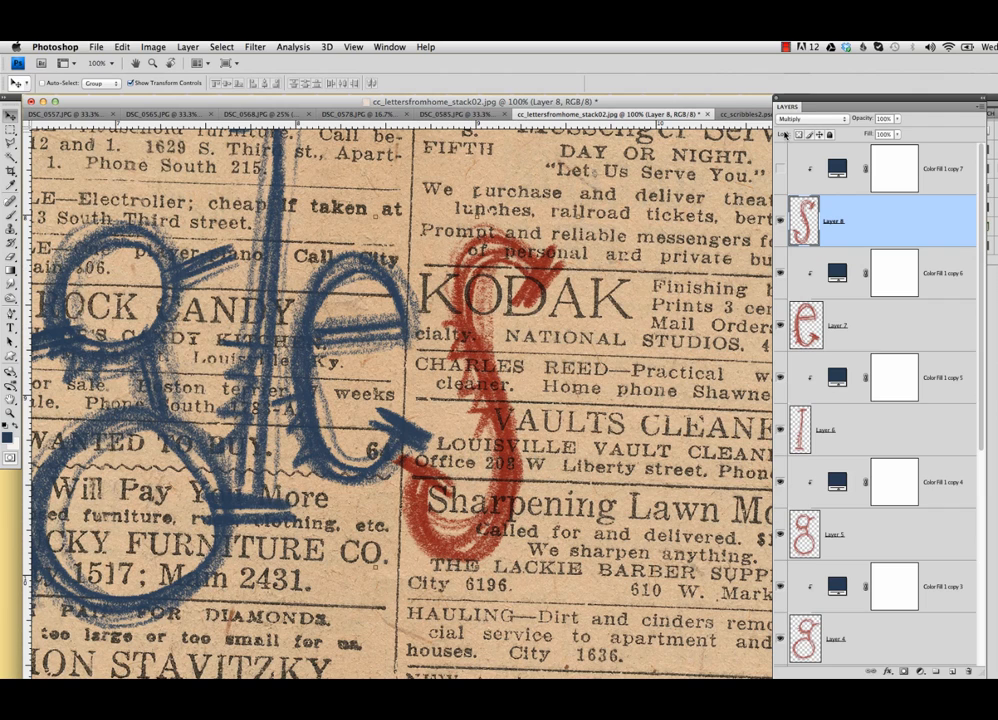
Step: Return the final s layer to Normal blending and show its clipped blue color fill again
{"action": "left_click", "coordinate": [812, 118]}
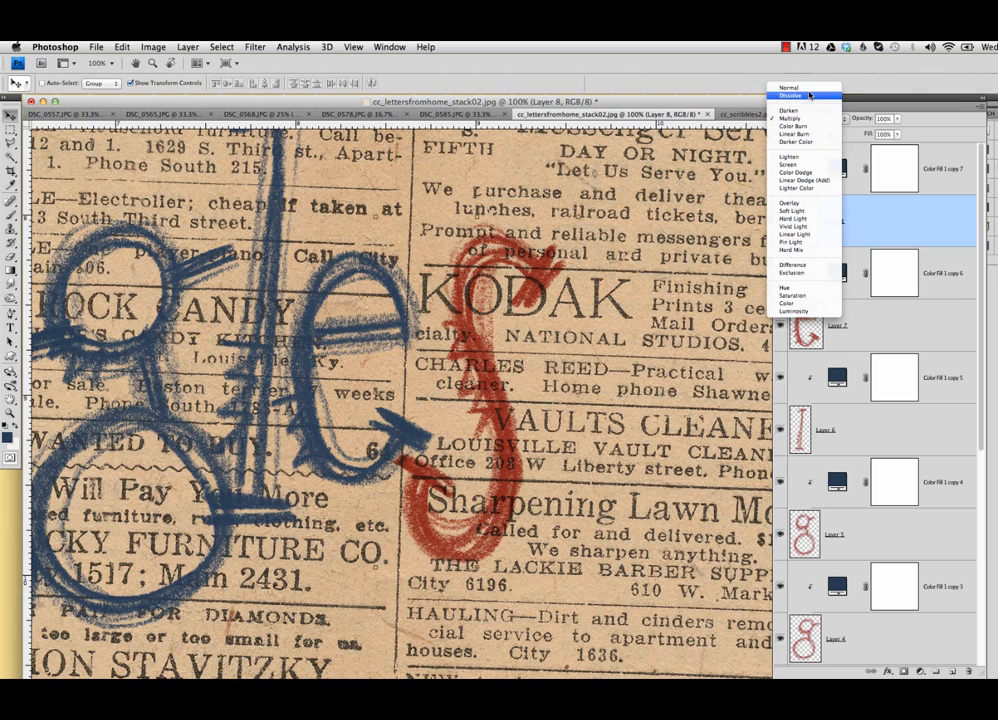
{"action": "left_click", "coordinate": [790, 88]}
{"action": "left_click", "coordinate": [781, 172]}
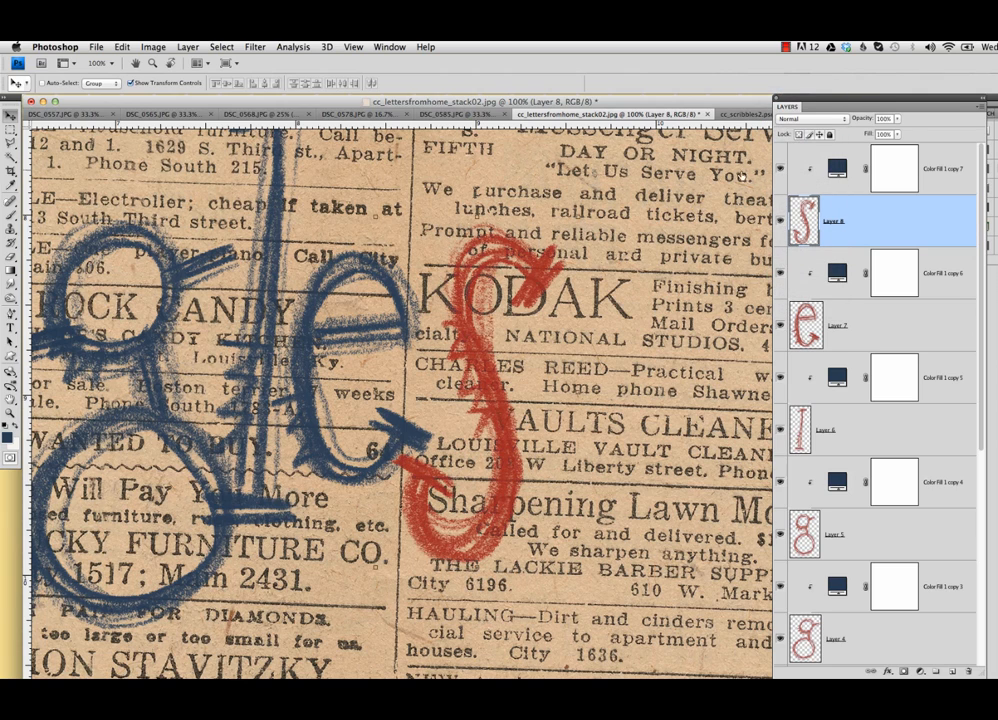
{"action": "left_click", "coordinate": [781, 172]}
{"action": "key", "text": "super+minus"}
{"action": "key", "text": "super+minus"}
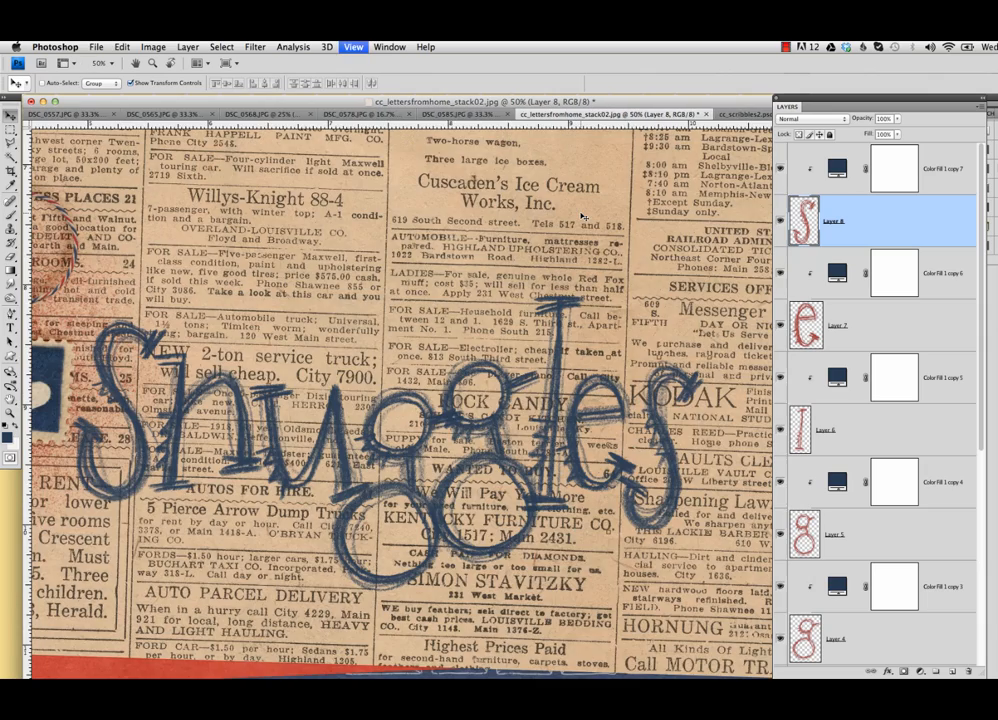
{"action": "key", "text": "super+minus"}
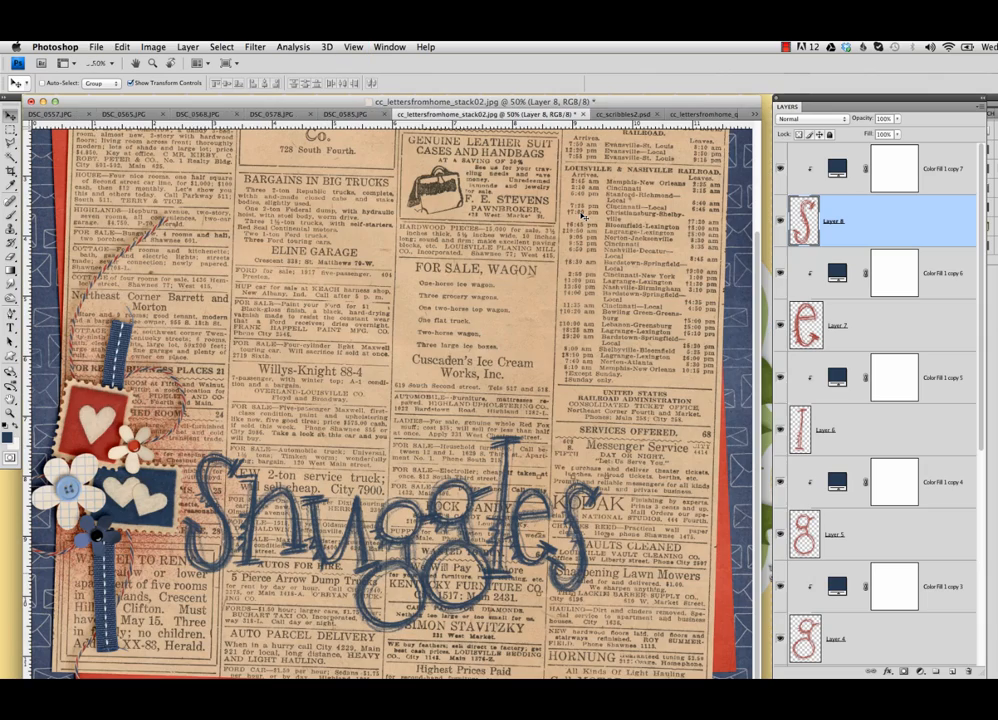